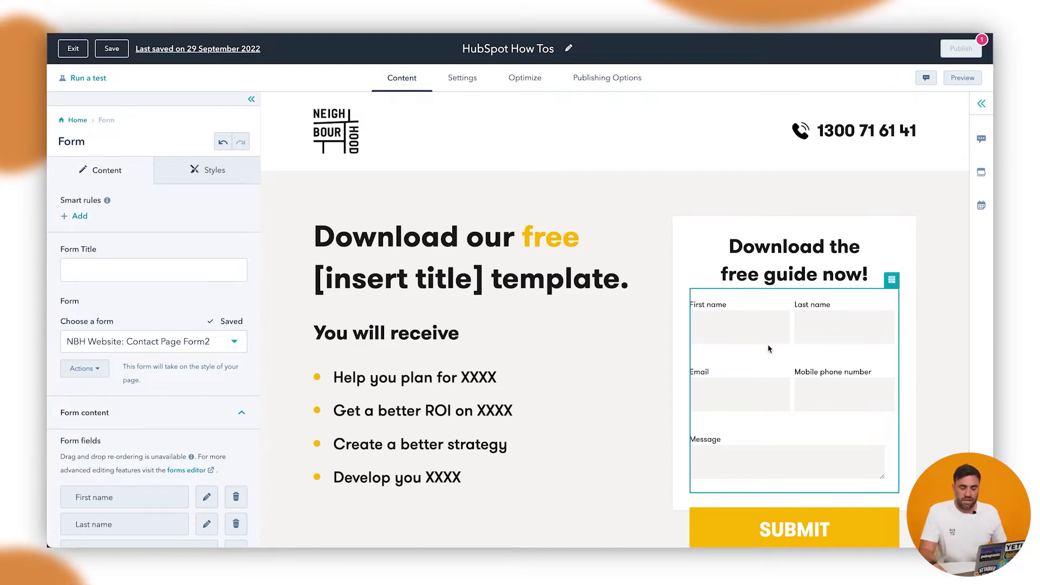
Start smart rules for the form module, with different content shown based on Country.
scroll(163, 404, "down", 3)
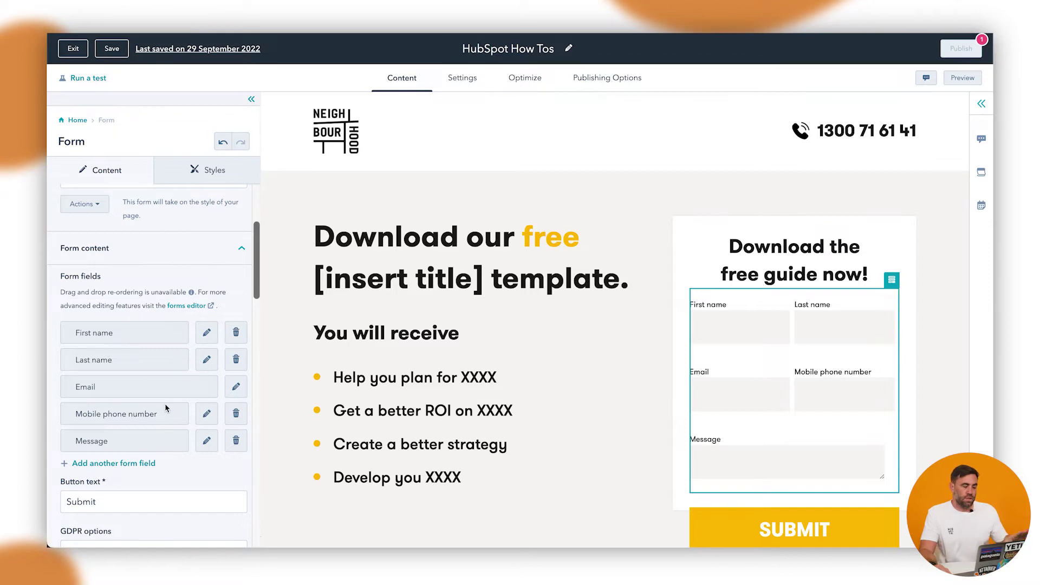
scroll(166, 407, "down", 3)
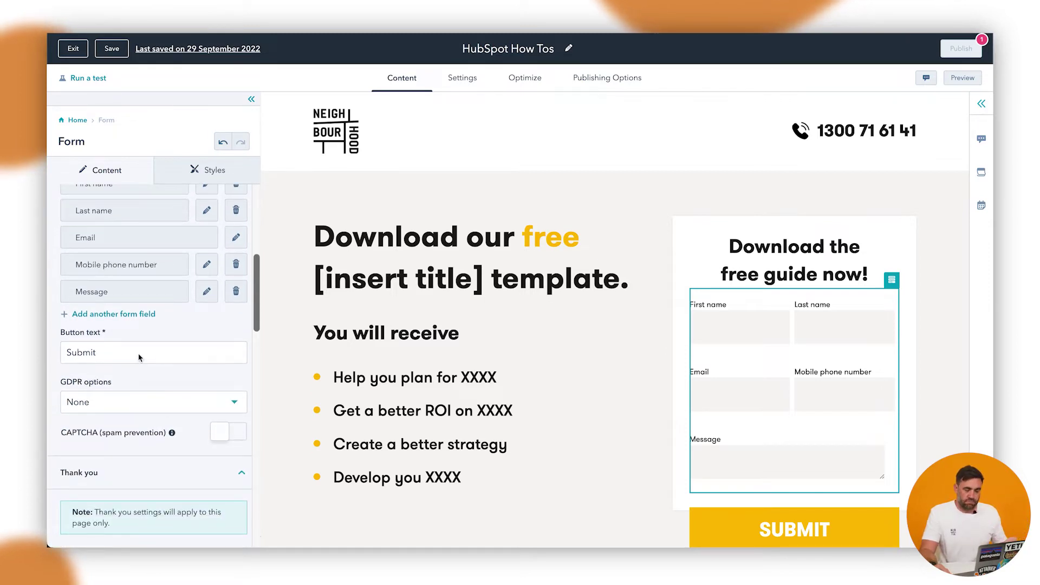
scroll(157, 363, "down", 5)
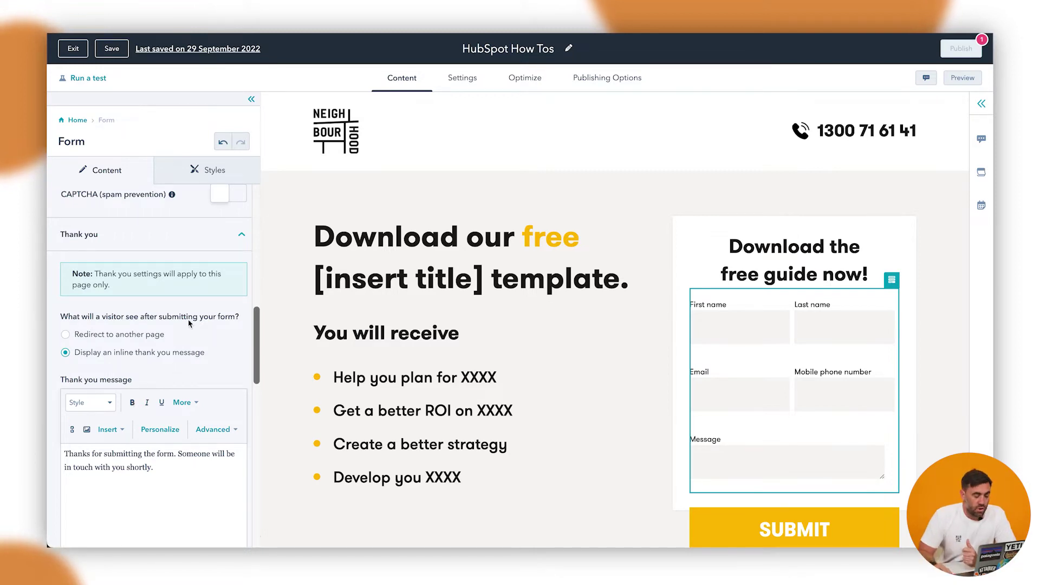
scroll(161, 402, "up", 10)
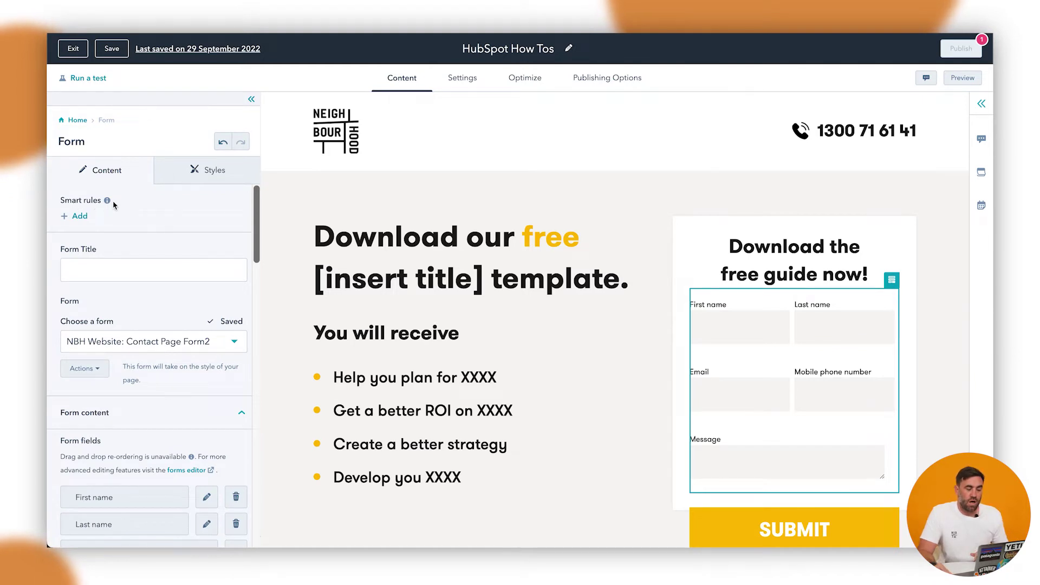
mouse_move(106, 202)
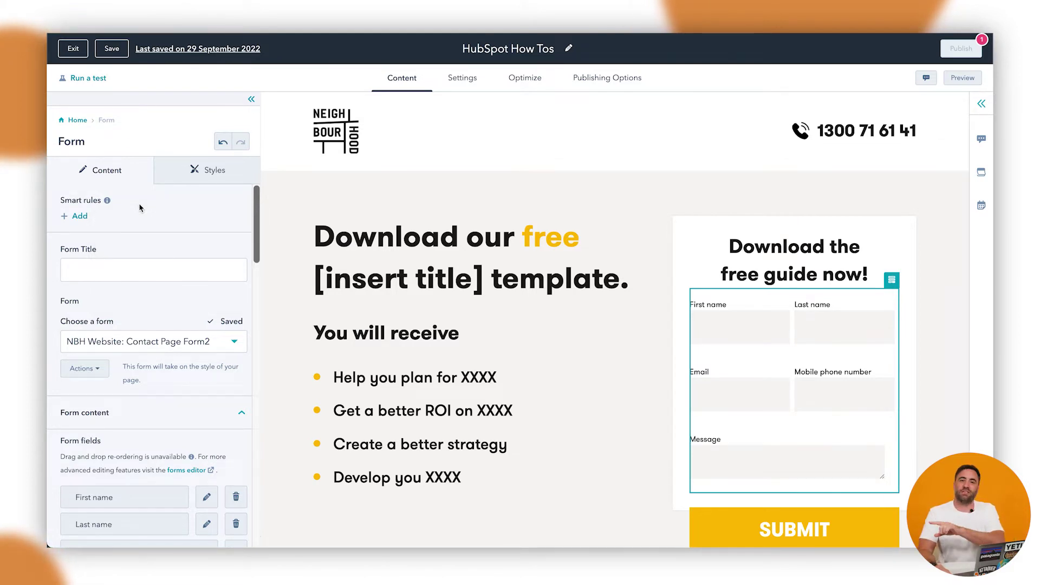
left_click(81, 217)
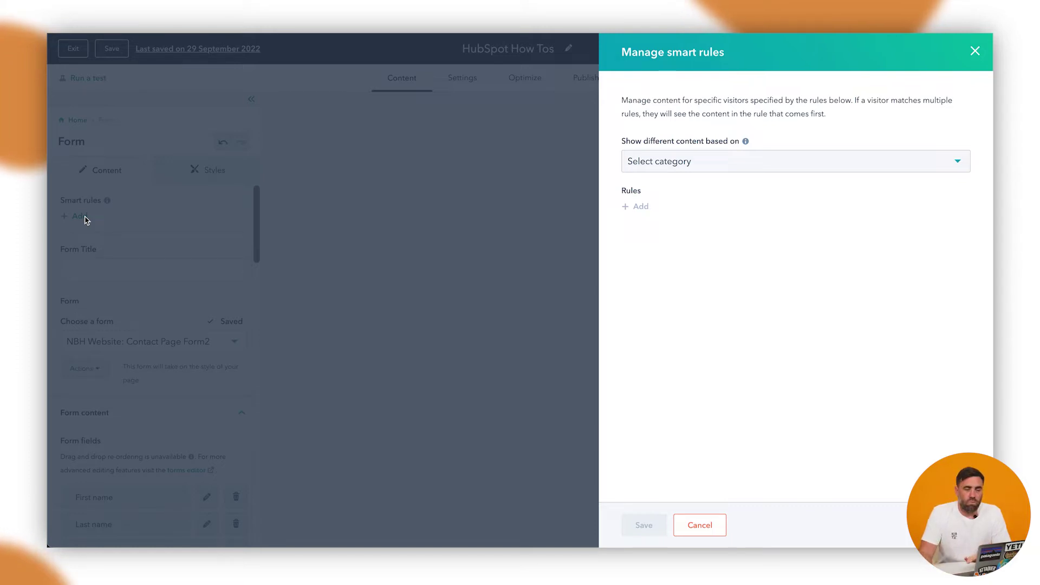
left_click(702, 169)
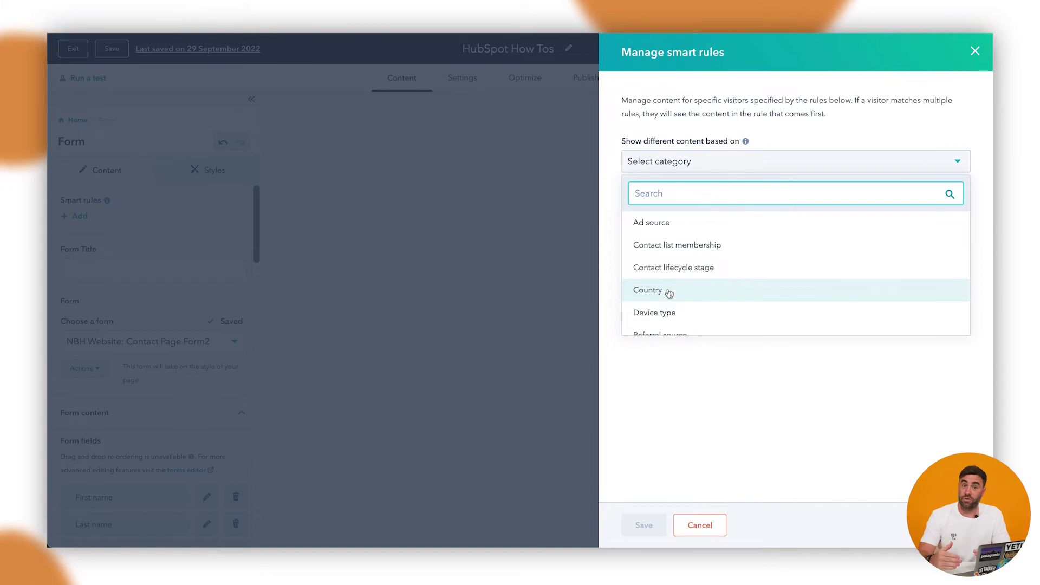
scroll(670, 293, "down", 2)
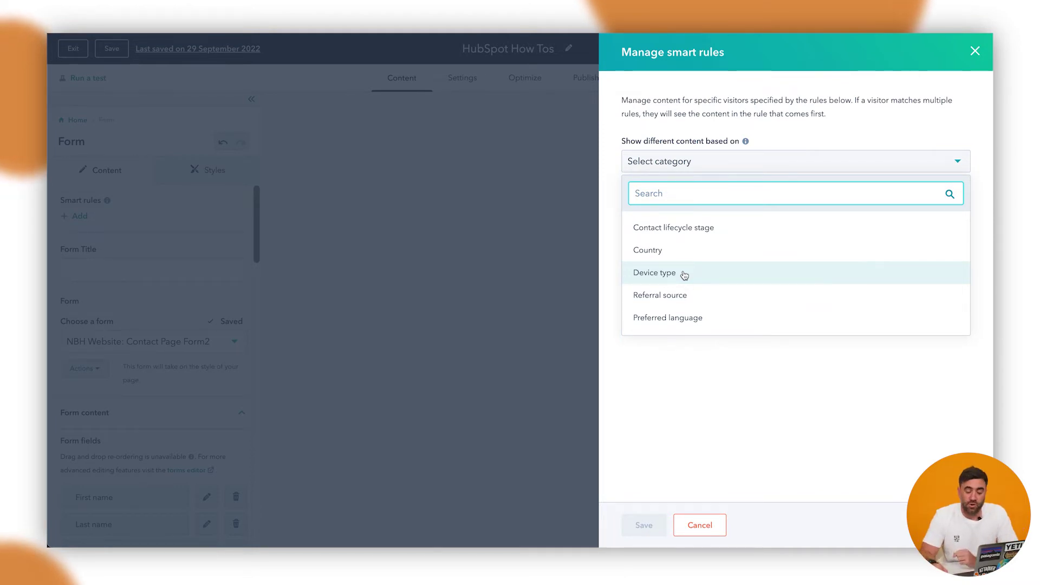
scroll(688, 298, "down", 1)
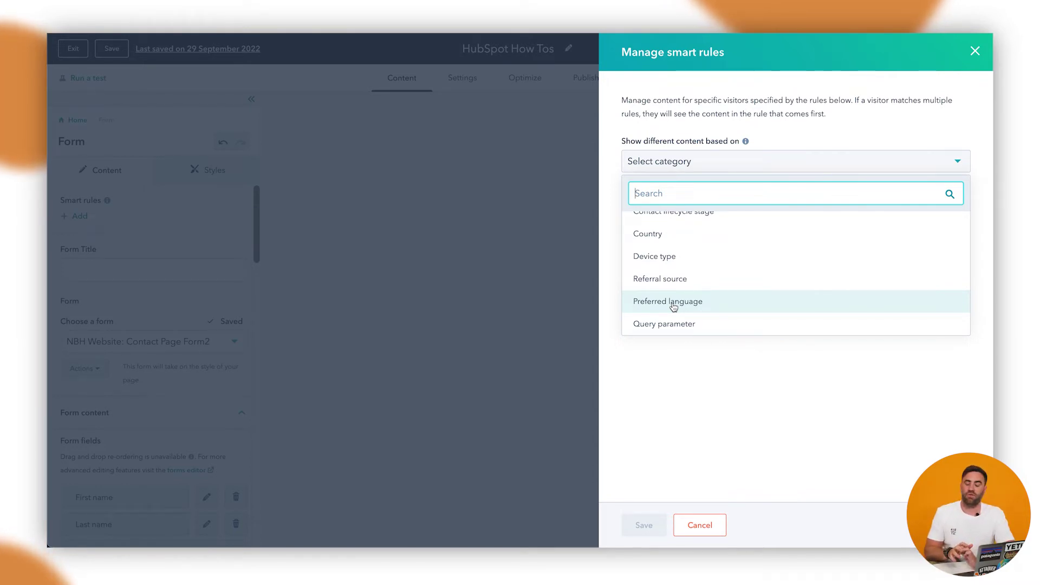
scroll(717, 304, "up", 3)
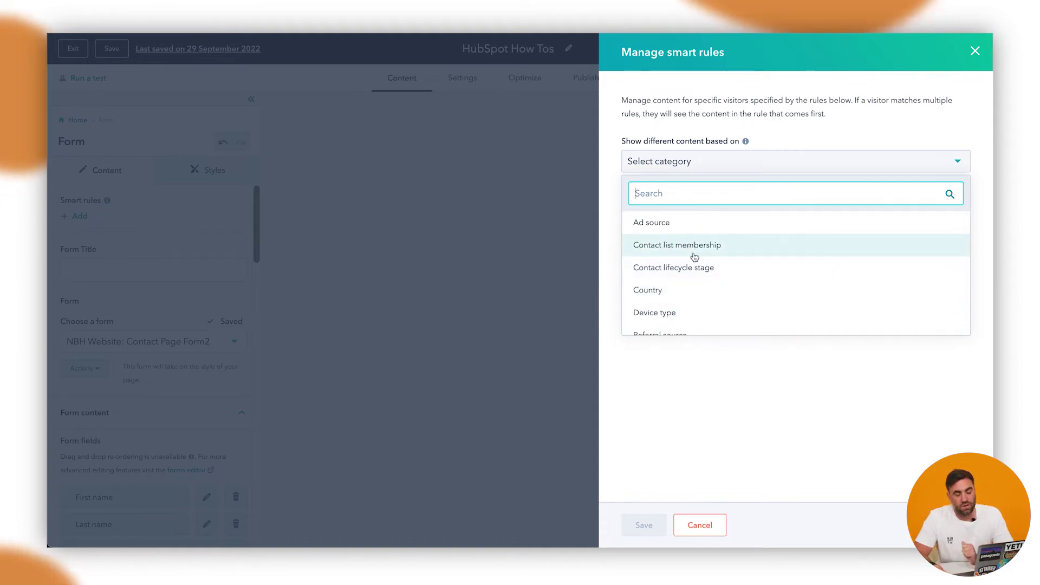
left_click(684, 287)
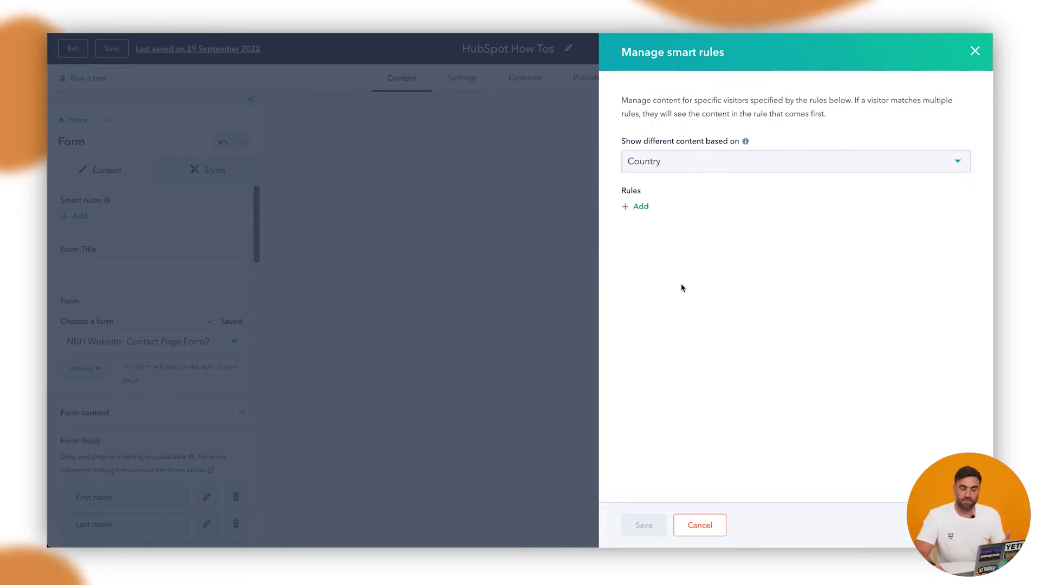
Add a country rule for United States and save the smart rules.
left_click(645, 209)
left_click(656, 219)
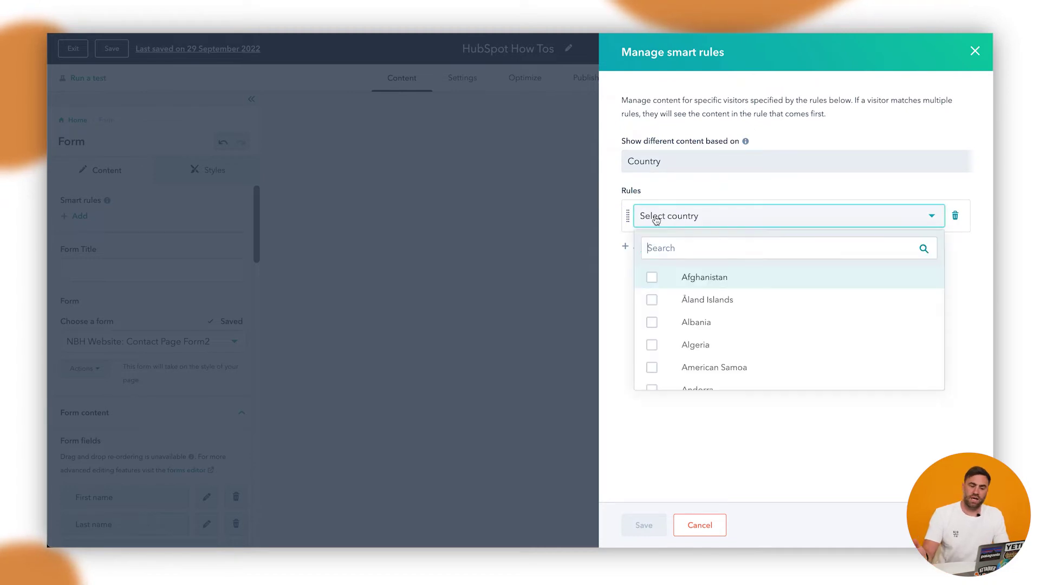
type("uni")
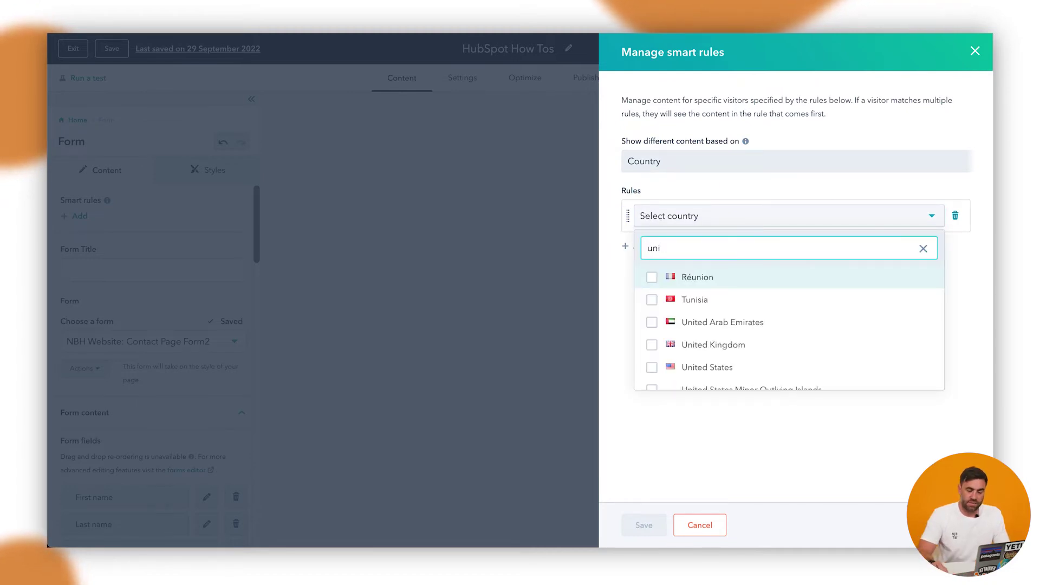
left_click(652, 367)
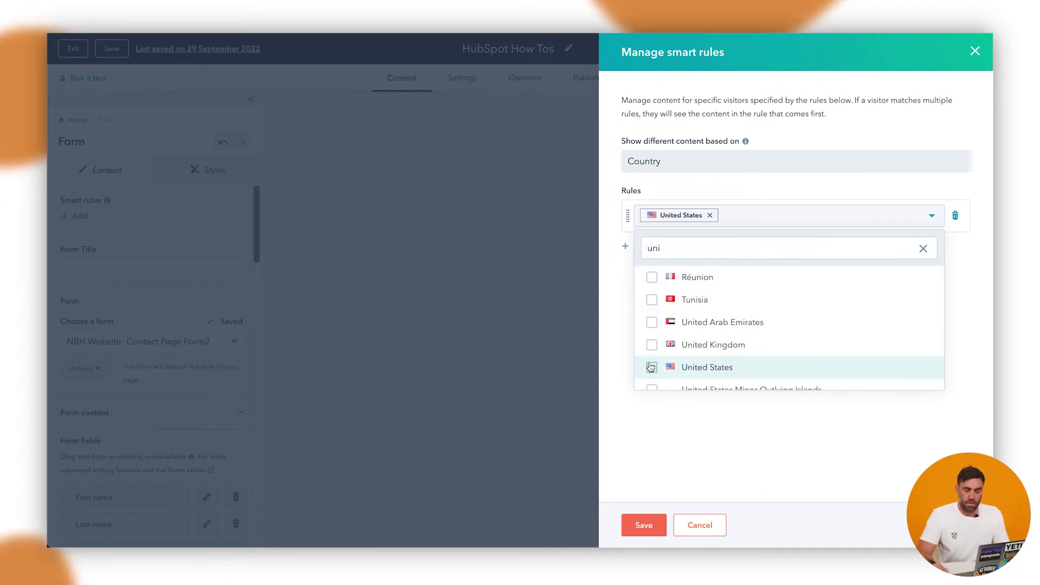
left_click(622, 343)
left_click(643, 525)
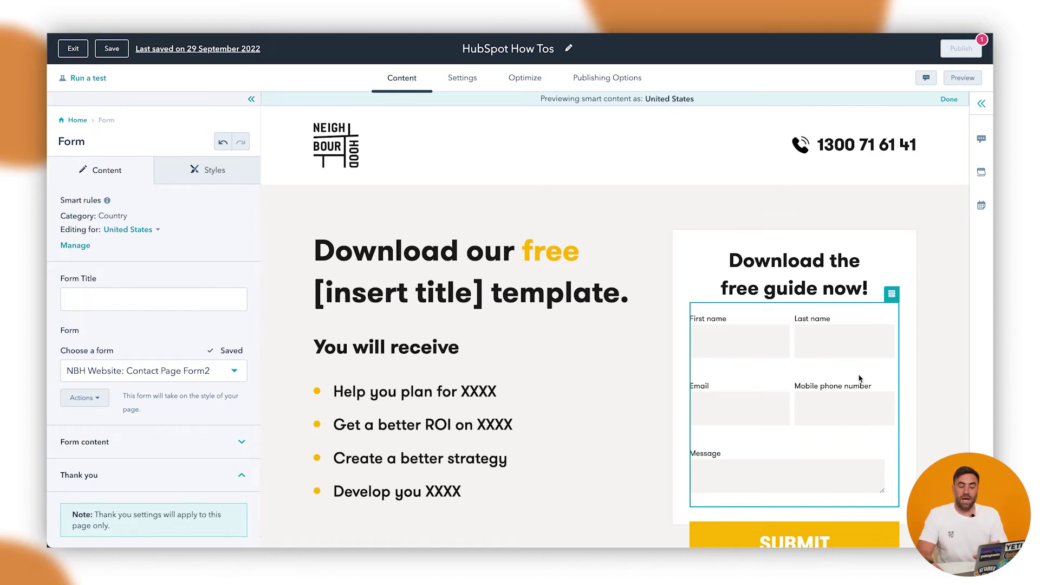
Reopen the form's smart rules for editing and add United Kingdom to the United States rule.
scroll(79, 403, "down", 3)
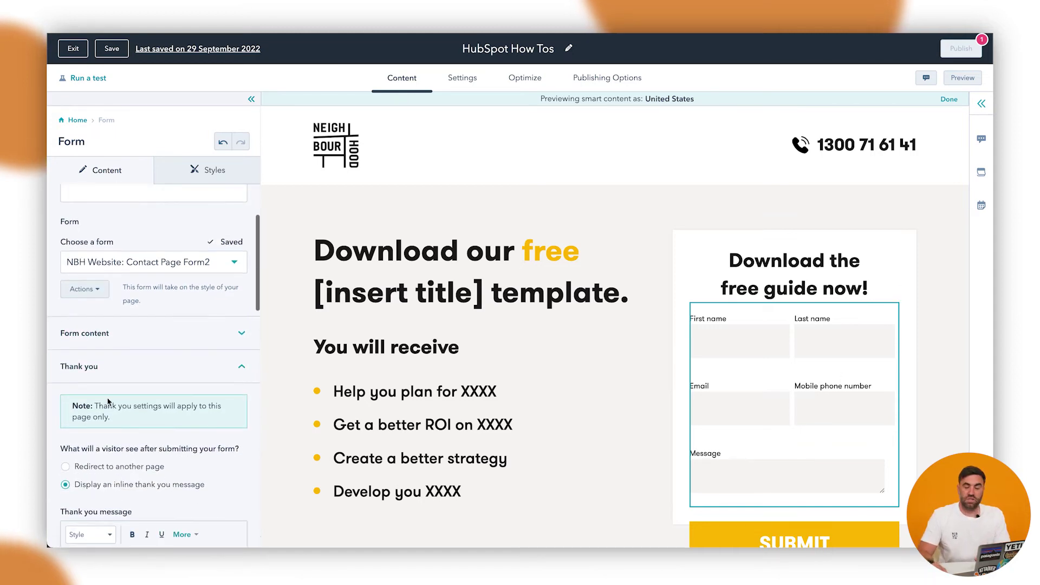
scroll(118, 392, "up", 3)
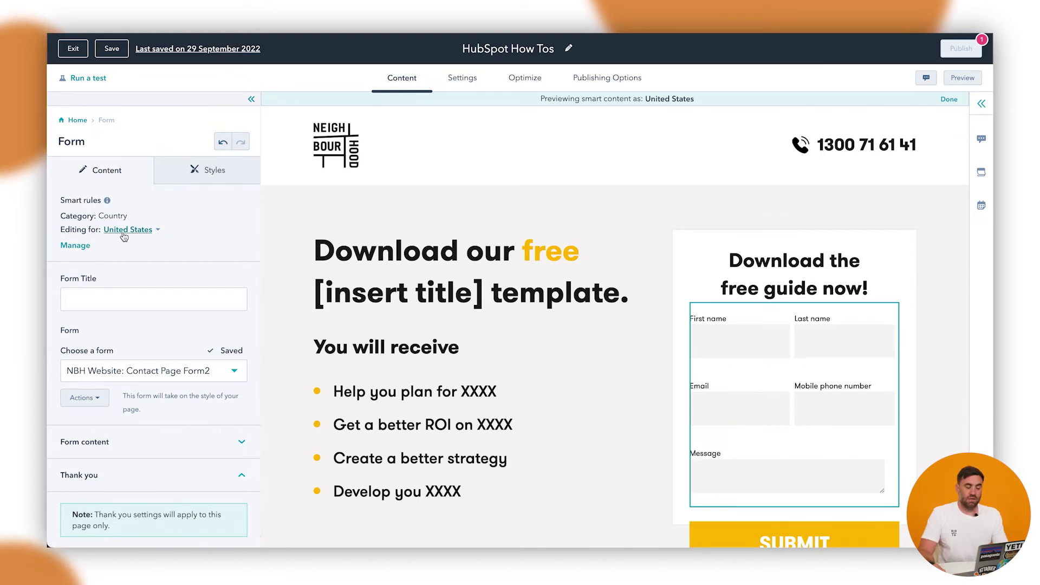
left_click(124, 231)
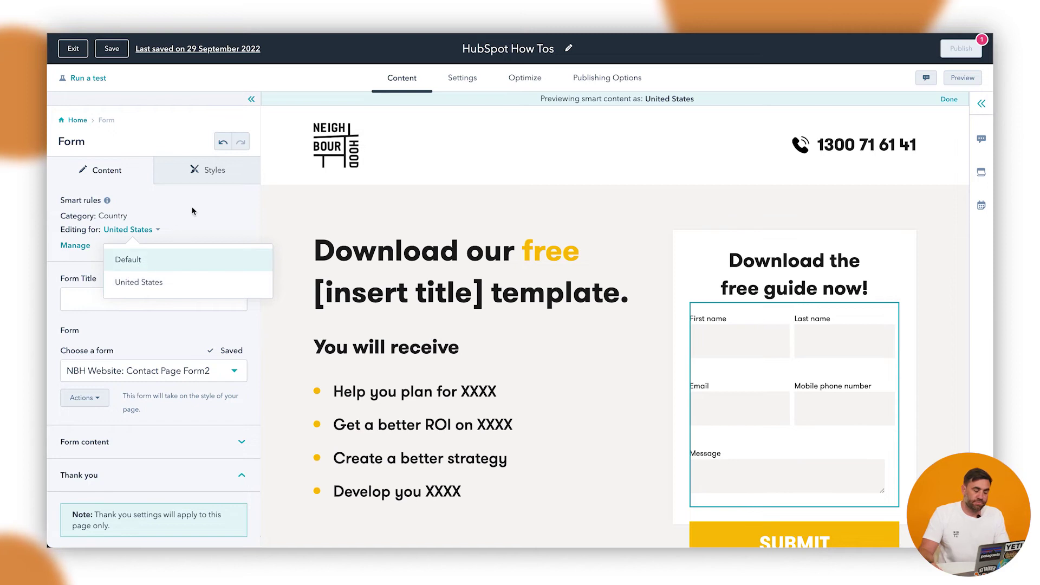
left_click(73, 246)
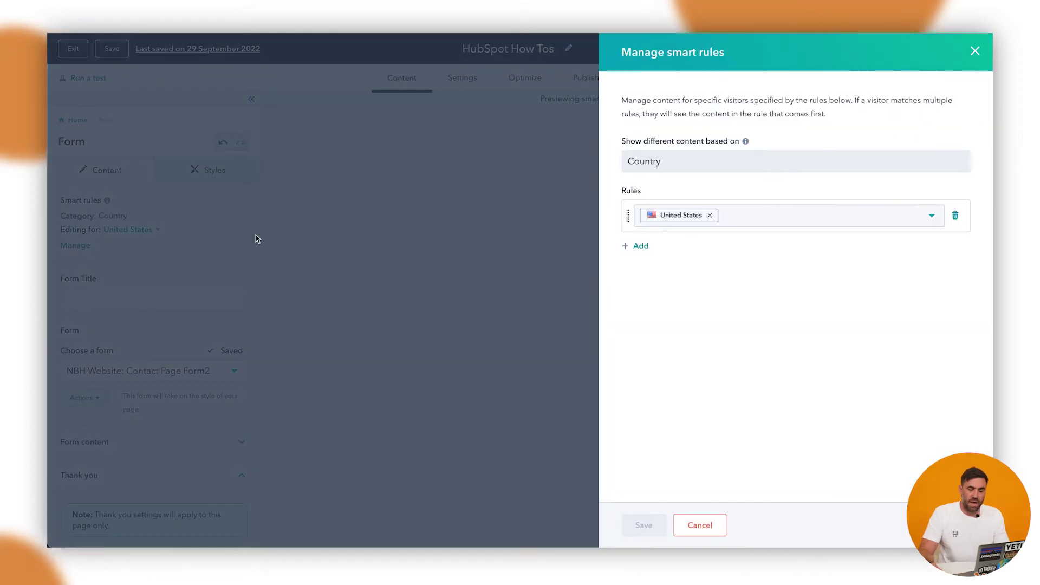
left_click(761, 218)
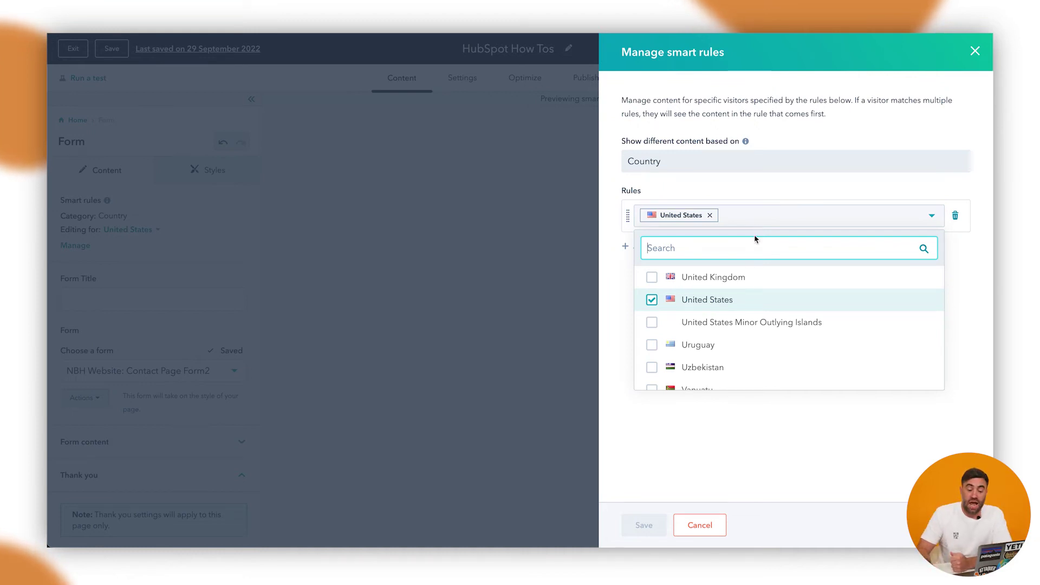
left_click(716, 277)
left_click(744, 187)
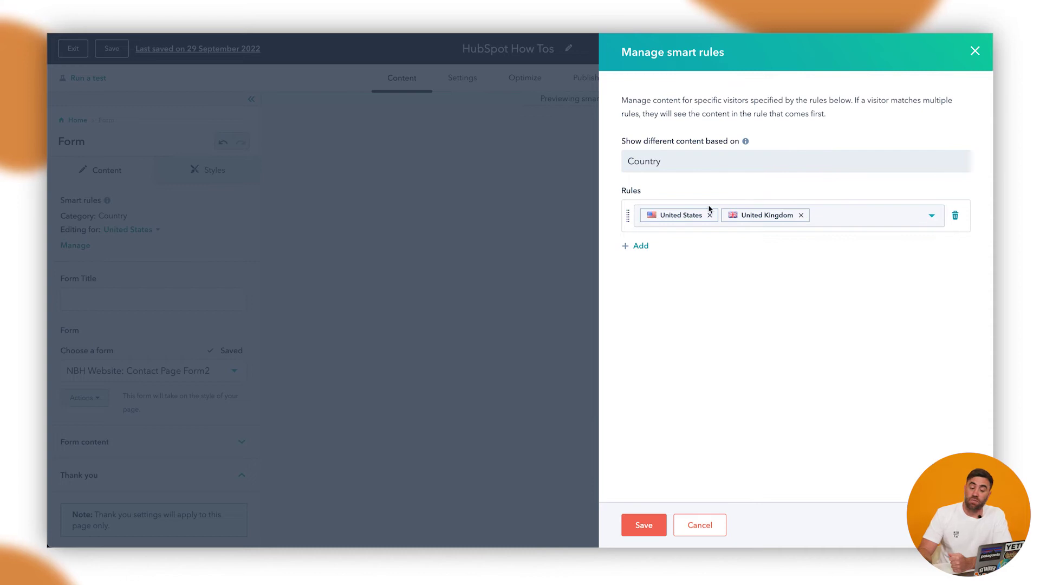
Add a second country rule with Australia selected.
left_click(642, 247)
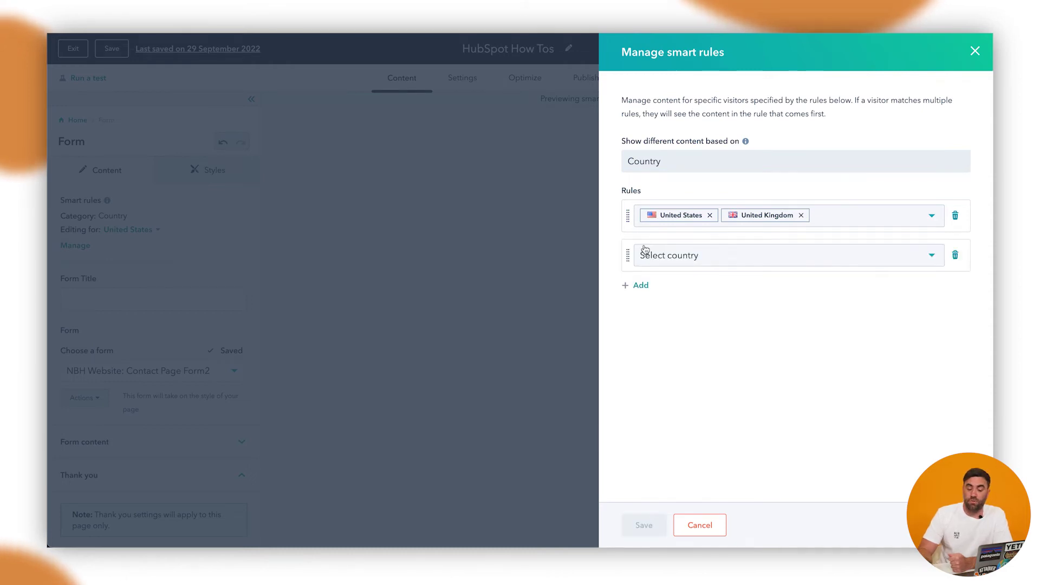
left_click(659, 255)
type("au")
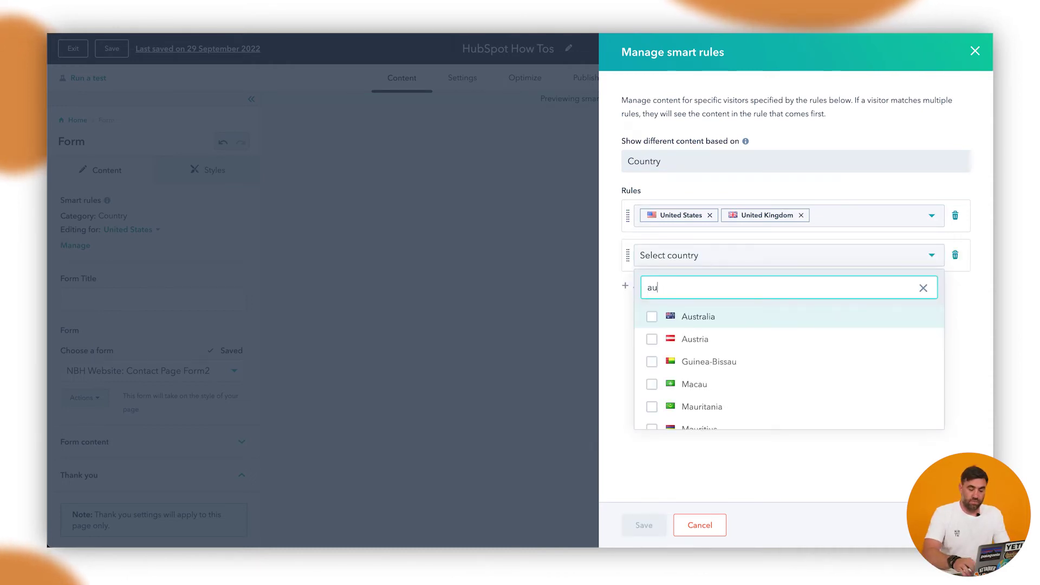
left_click(694, 337)
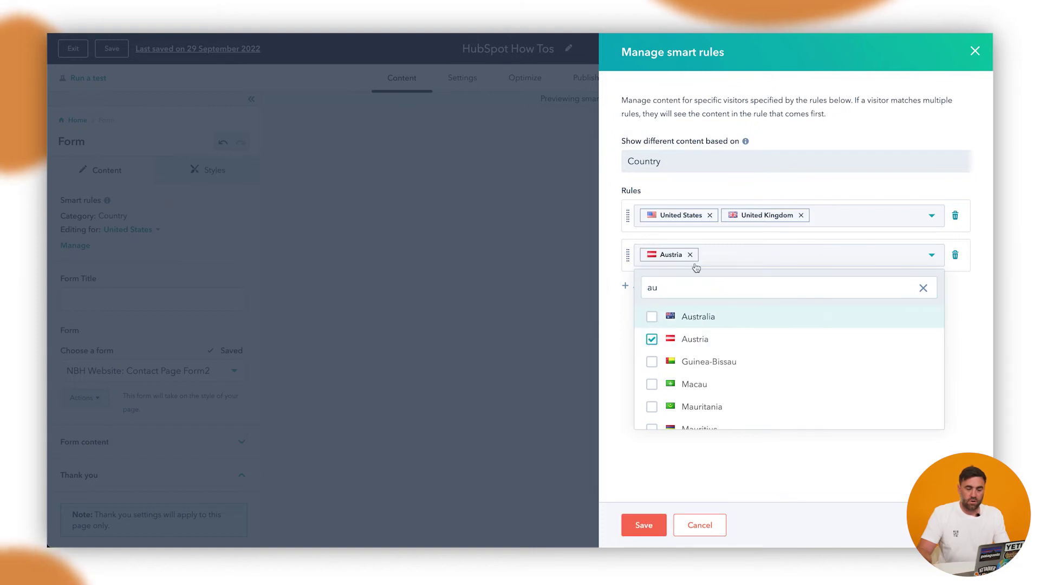
left_click(690, 255)
left_click(693, 317)
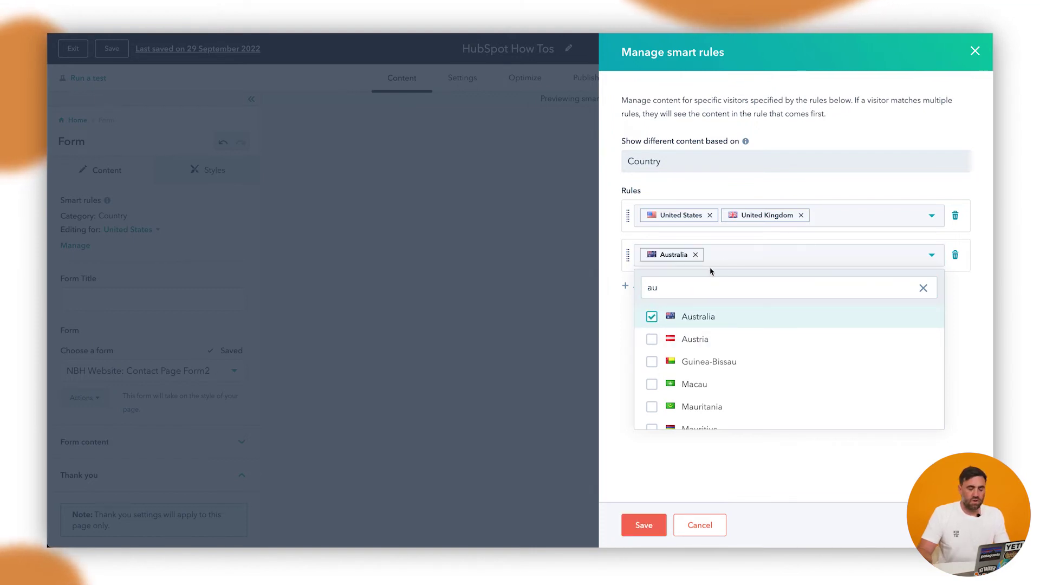
Include New Zealand in the same rule as Australia.
left_click(690, 286)
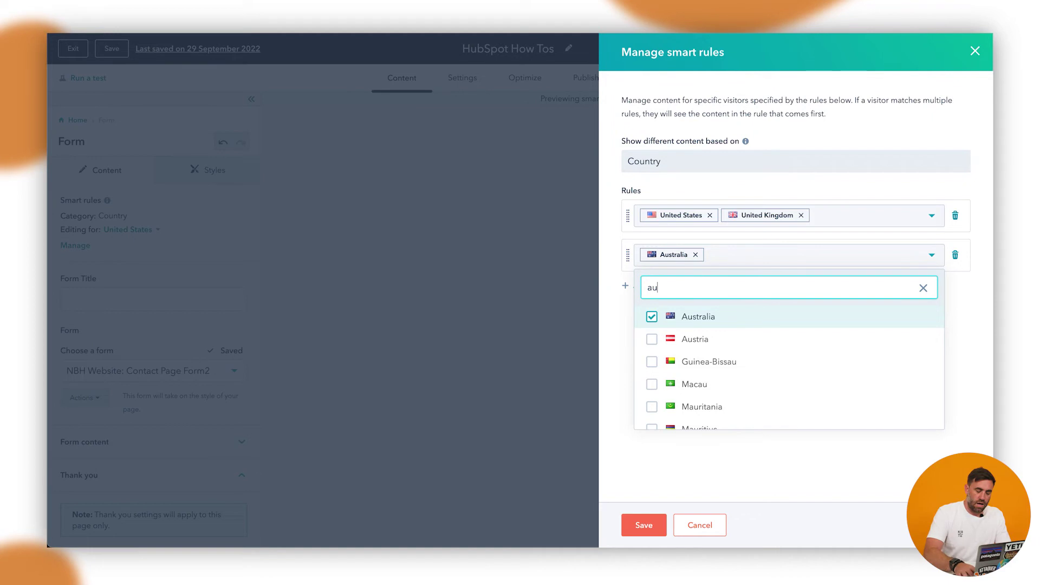
key("BackSpace")
key("BackSpace")
type("new z")
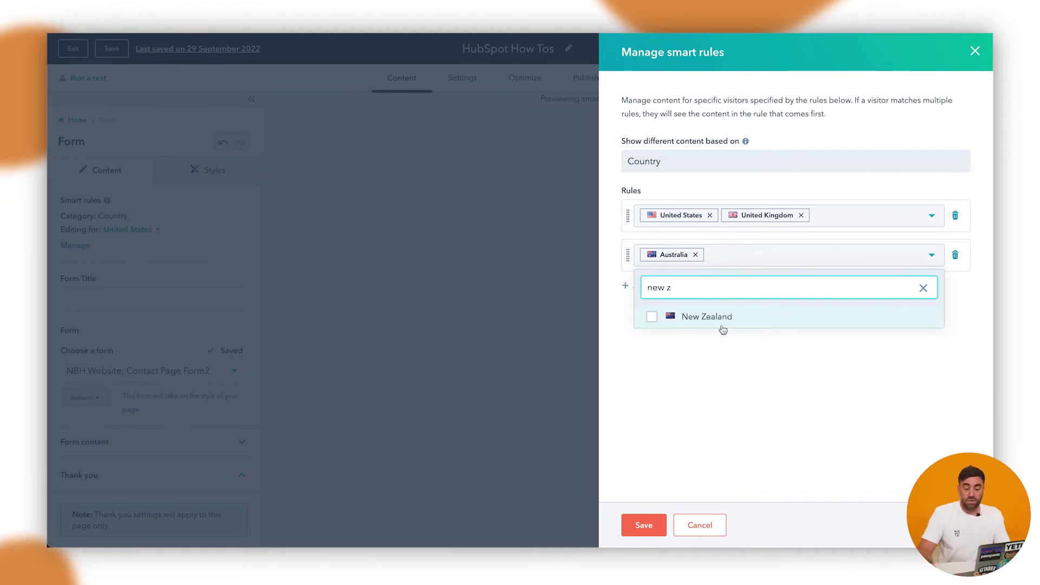
left_click(722, 327)
left_click(725, 382)
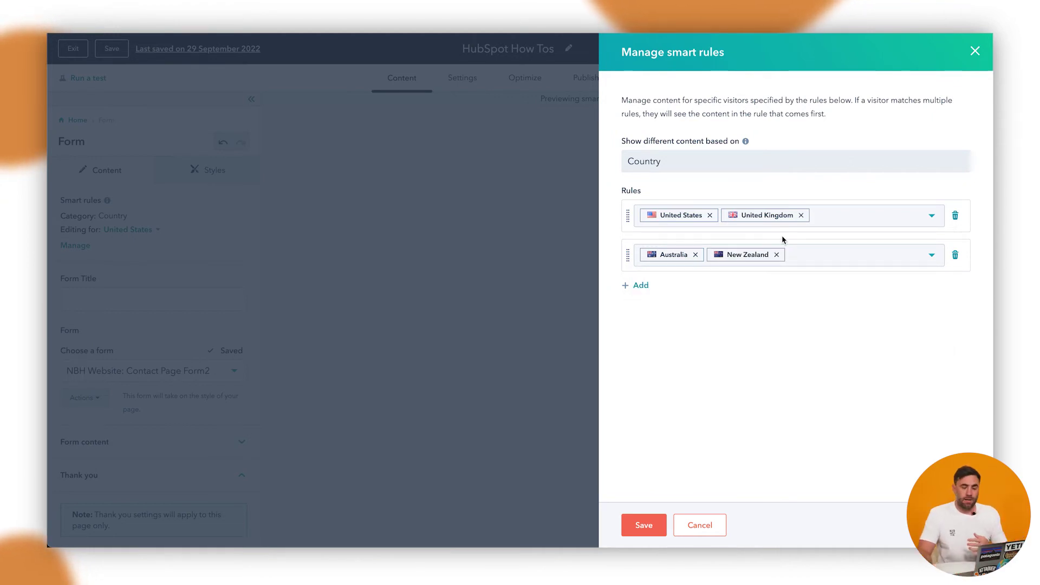
Move United Kingdom out of the United States rule into its own third rule and save the smart rules.
left_click(802, 216)
left_click(632, 291)
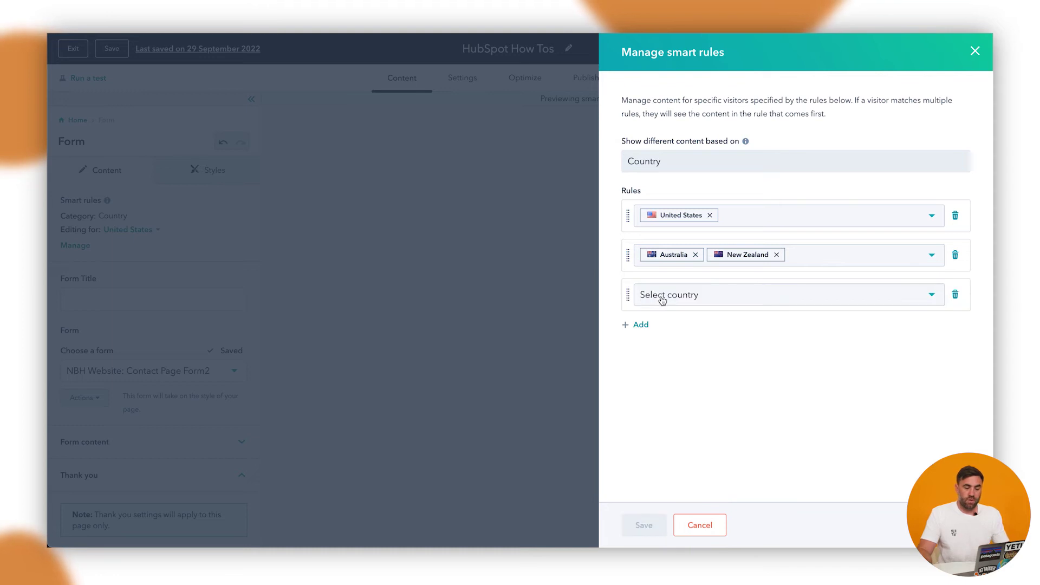
left_click(659, 297)
type("uni")
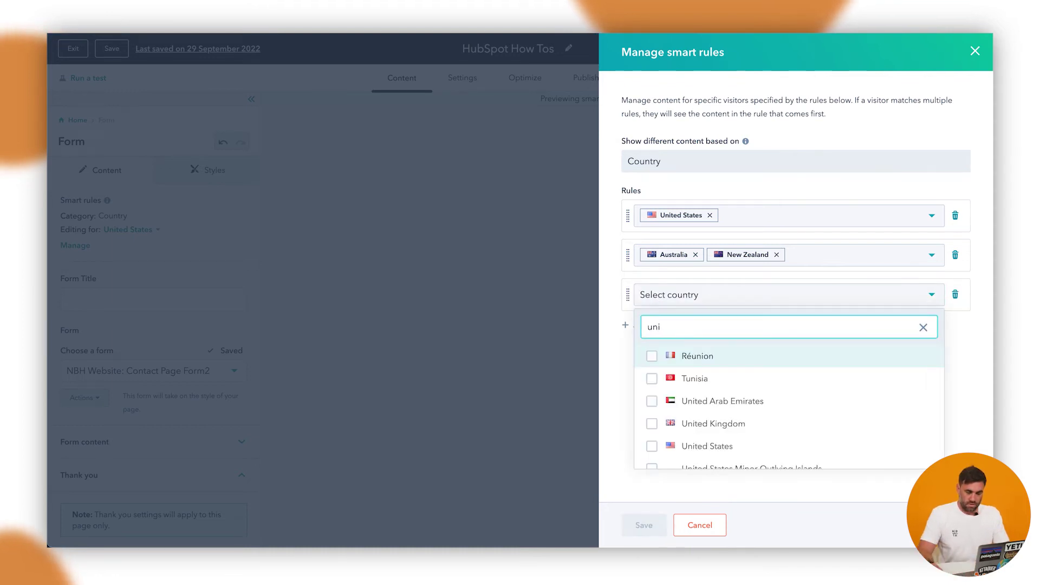
type("ted")
left_click(678, 378)
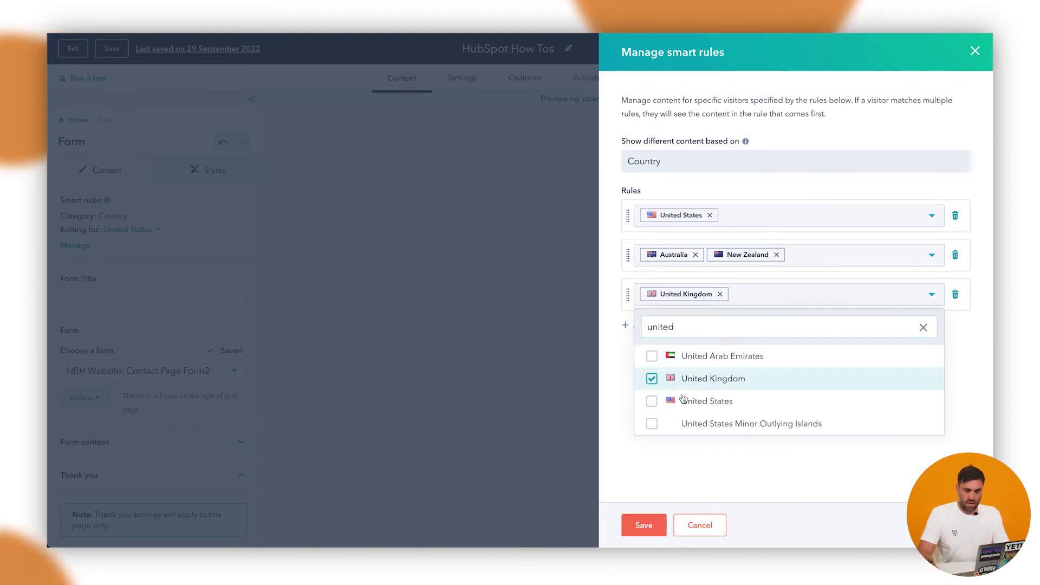
left_click(681, 473)
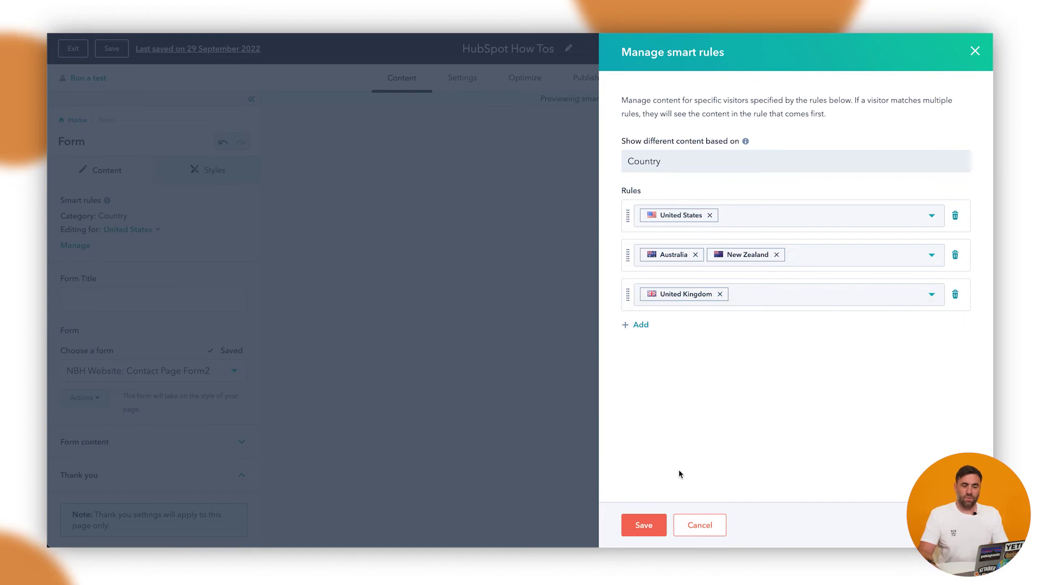
left_click(644, 525)
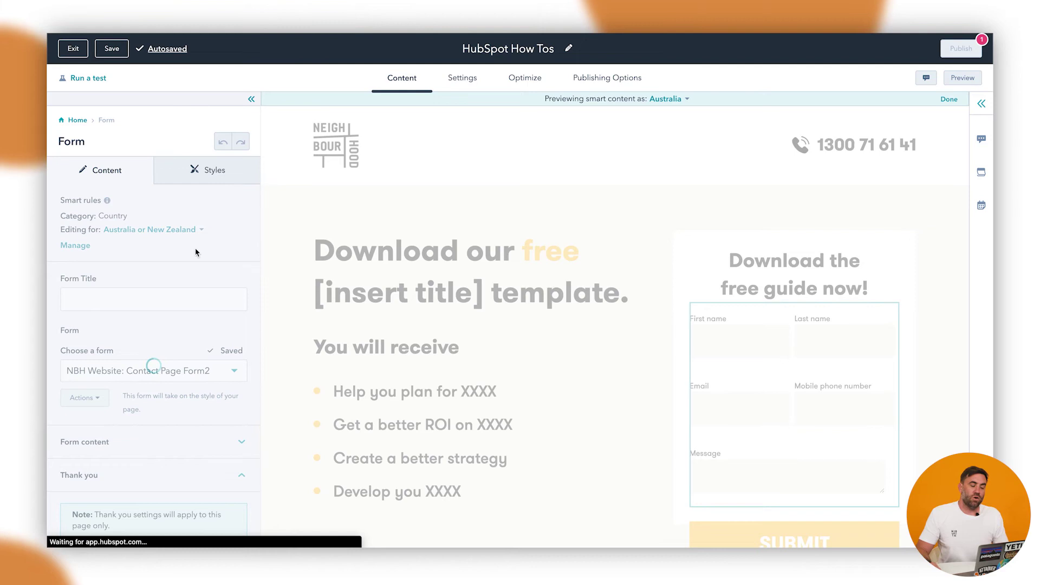
Switch the form's editing version to Default and open the list of available smart versions.
left_click(142, 229)
left_click(128, 260)
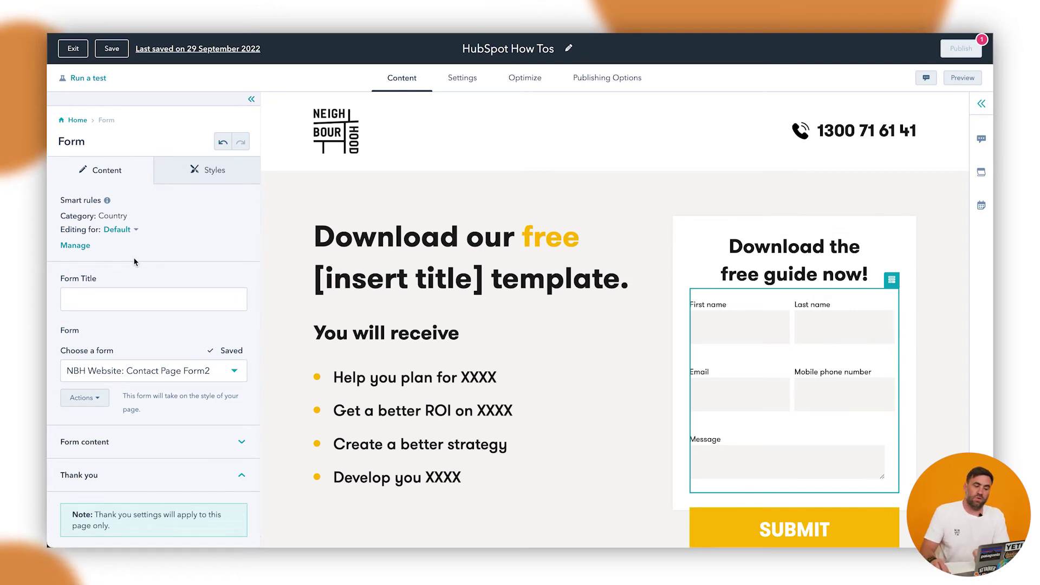
left_click(130, 233)
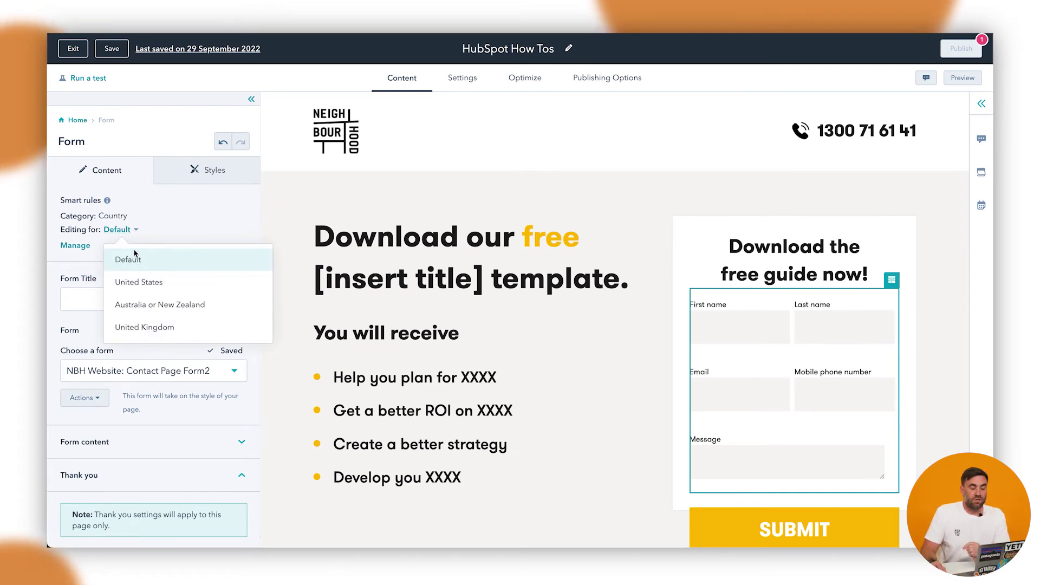
Switch the form to the United States version and remove its Mobile phone number field.
left_click(144, 279)
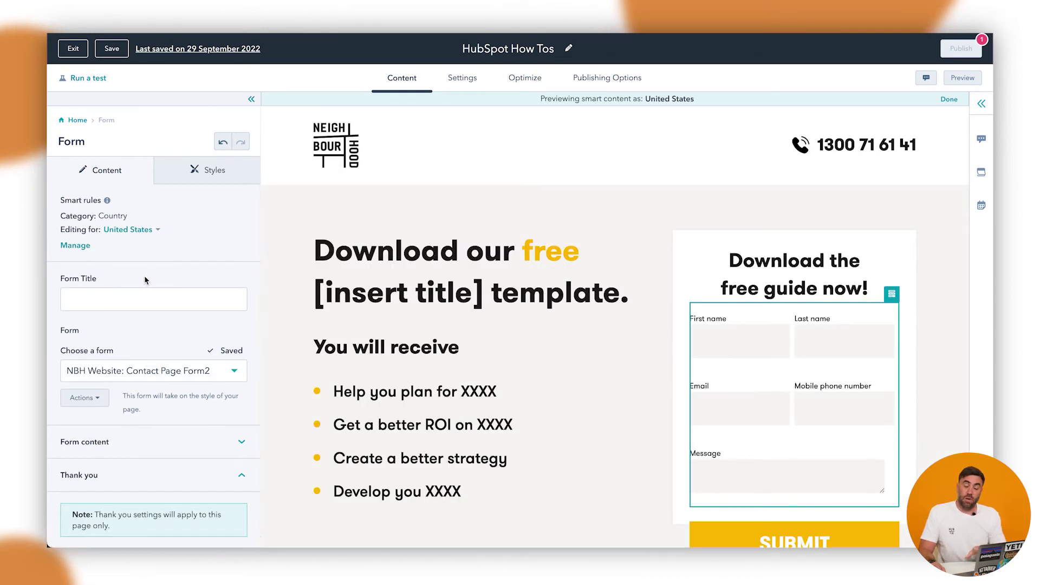
scroll(168, 374, "down", 10)
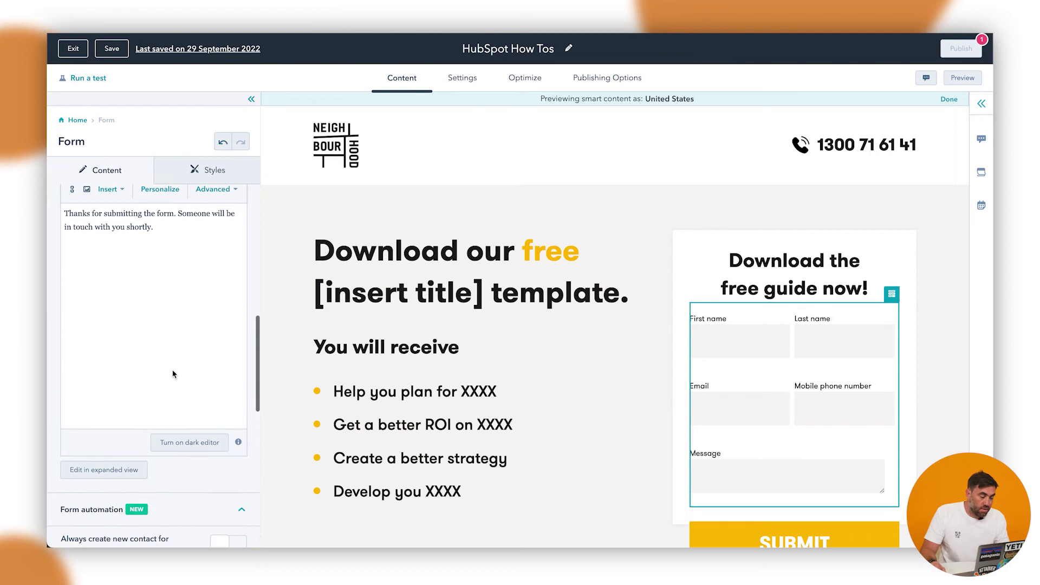
scroll(174, 373, "up", 3)
left_click(156, 315)
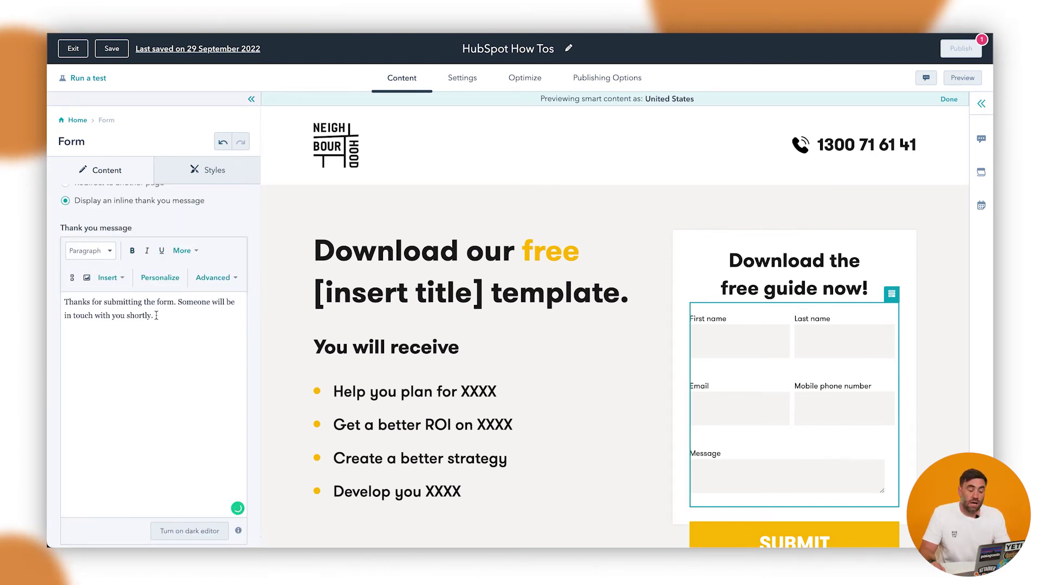
scroll(156, 315, "up", 5)
left_click(147, 292)
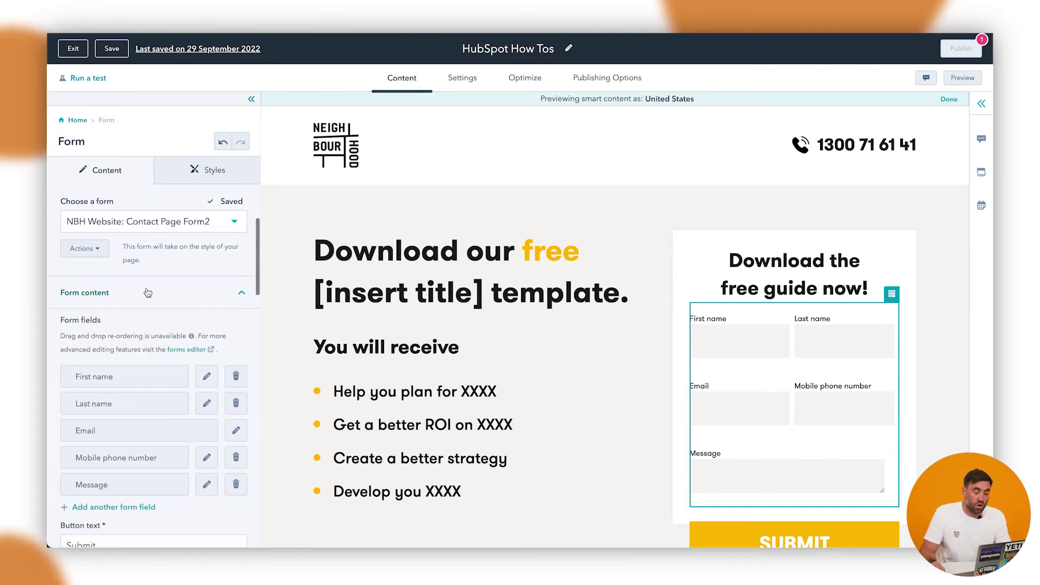
scroll(148, 293, "down", 2)
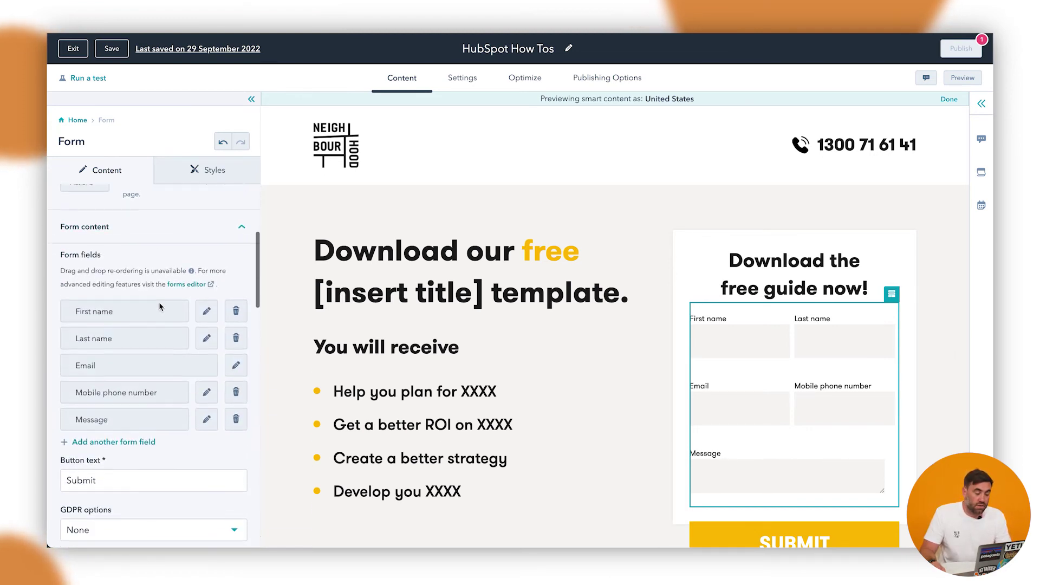
left_click(236, 390)
Switch to the Australia or New Zealand version and add the Course completed field to the form.
scroll(200, 378, "up", 5)
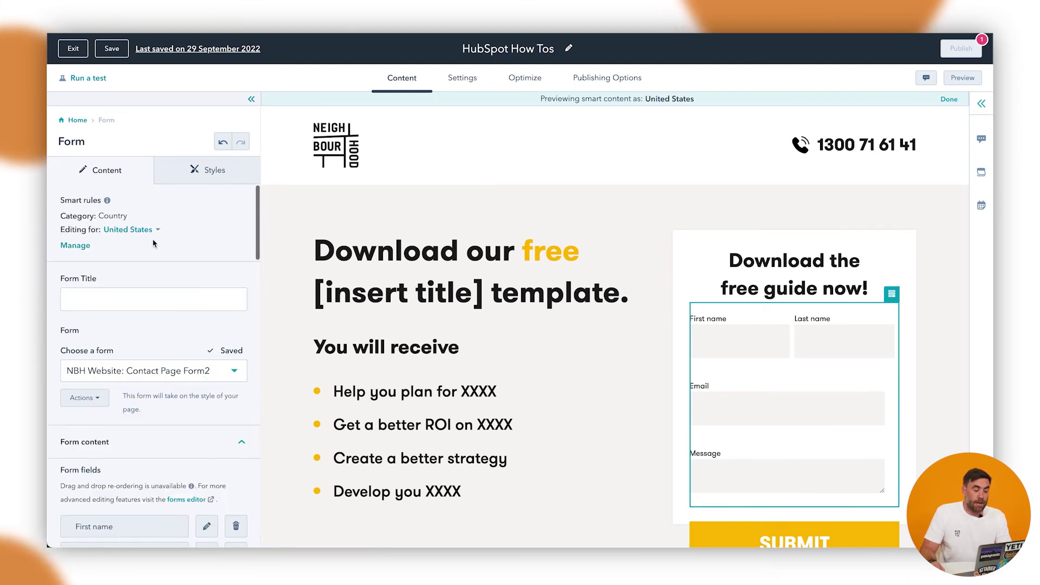
left_click(134, 230)
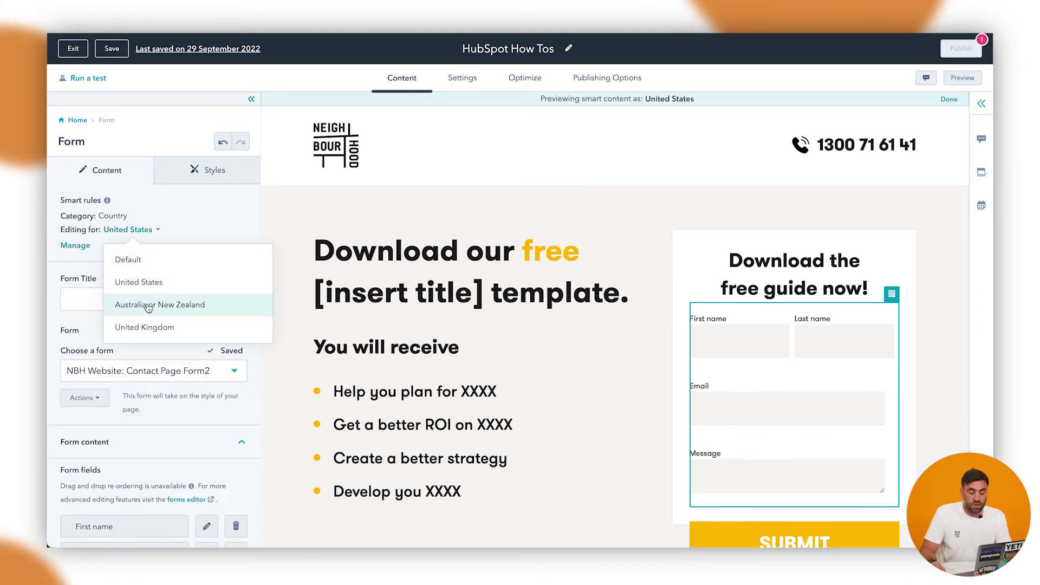
left_click(148, 305)
scroll(188, 378, "down", 4)
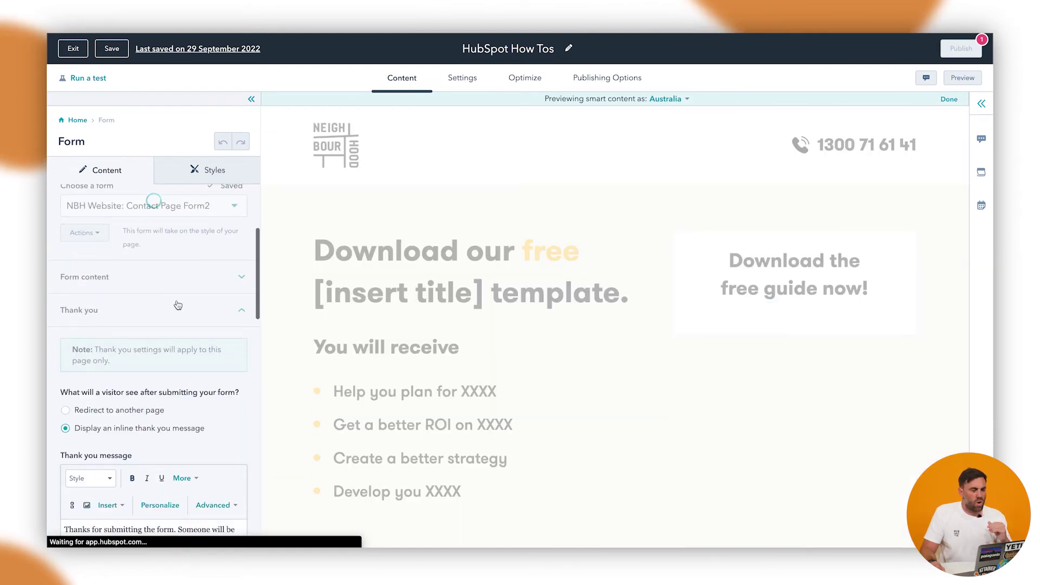
left_click(172, 279)
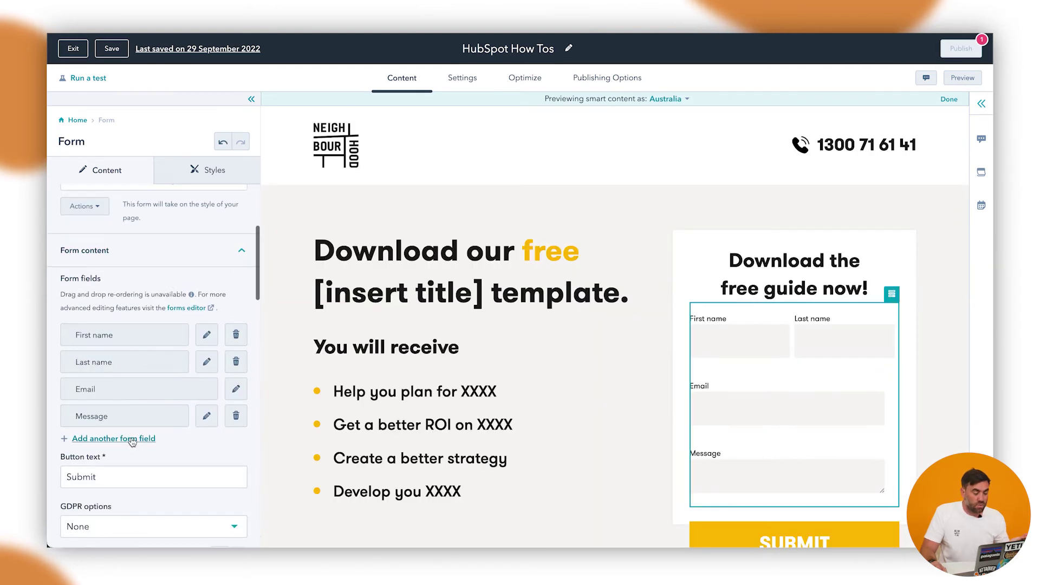
left_click(133, 442)
left_click(139, 445)
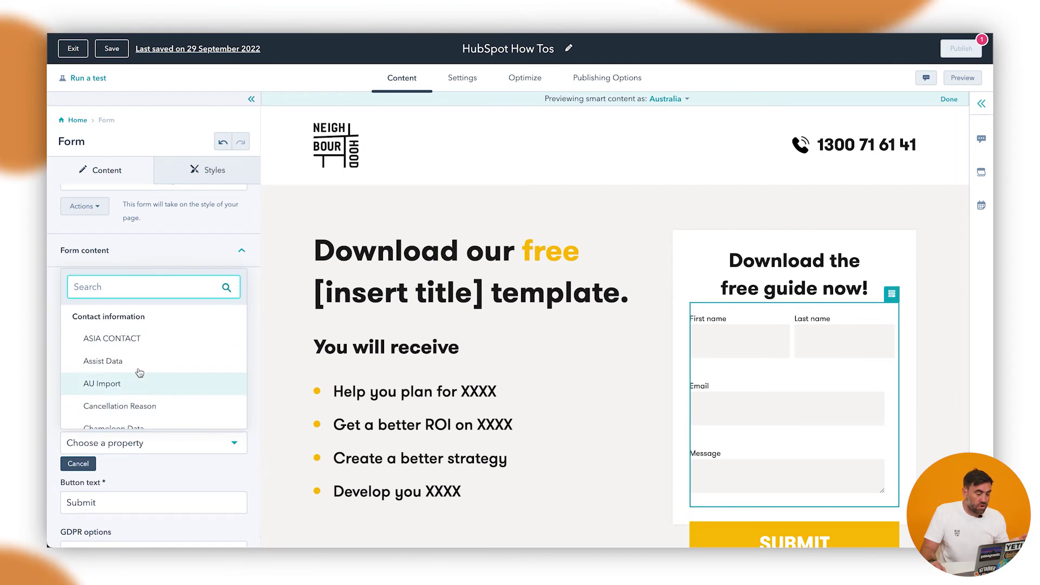
scroll(140, 373, "down", 4)
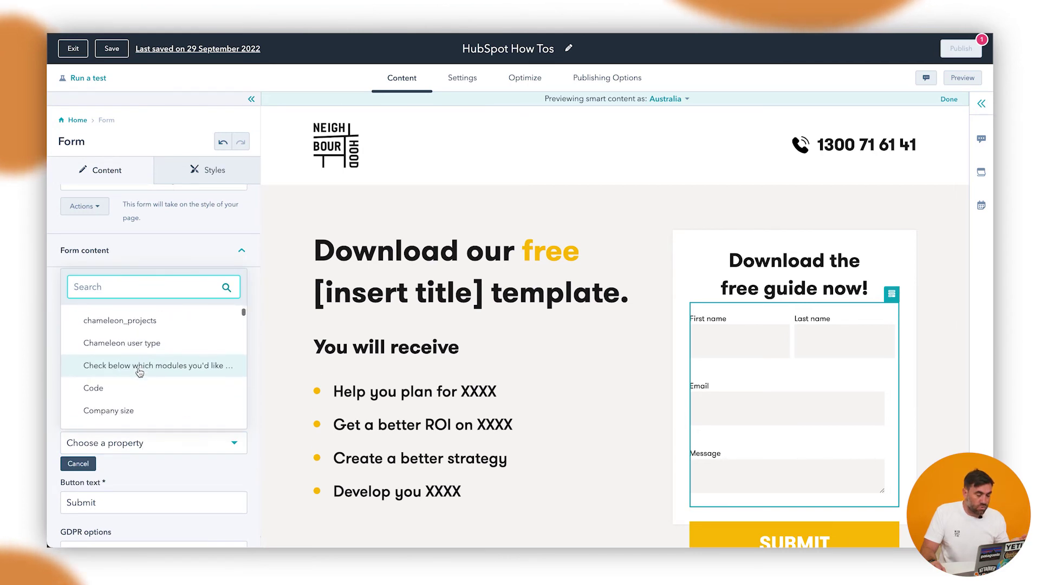
scroll(140, 372, "down", 2)
scroll(140, 368, "up", 1)
left_click(140, 366)
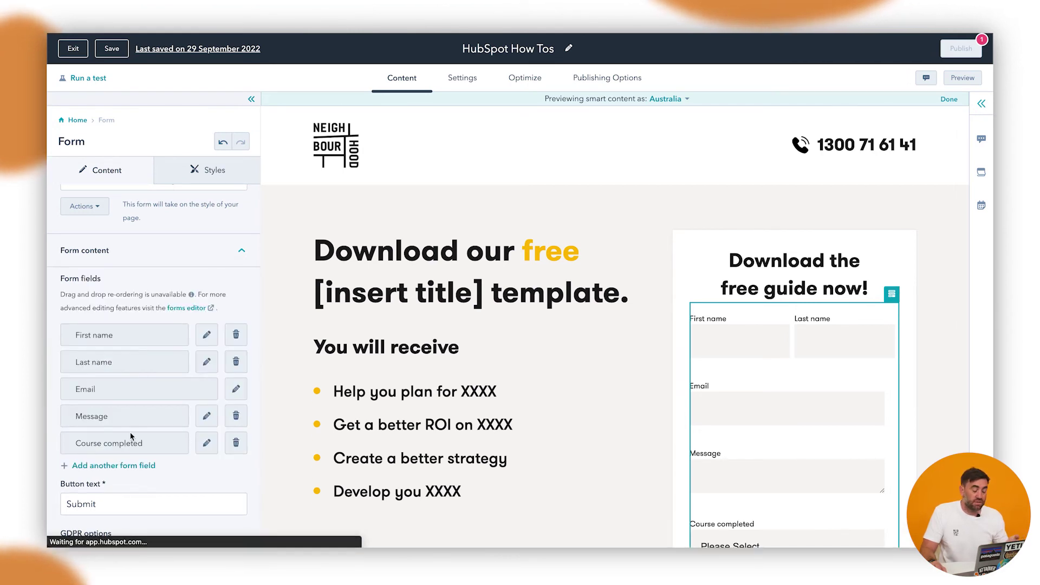
Switch to the United Kingdom version and add another contact information field to the form.
scroll(139, 325, "up", 5)
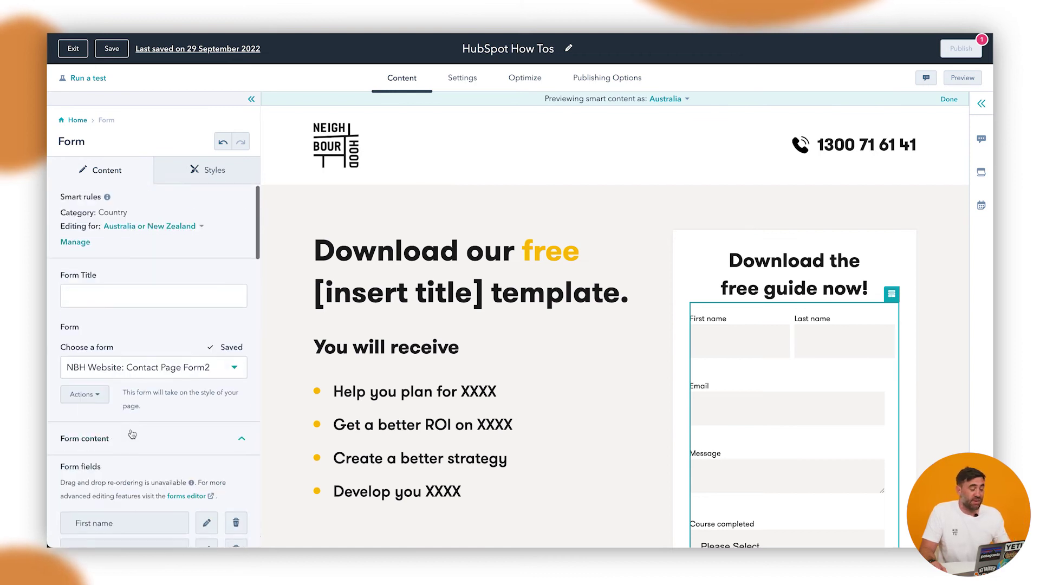
left_click(144, 229)
left_click(147, 328)
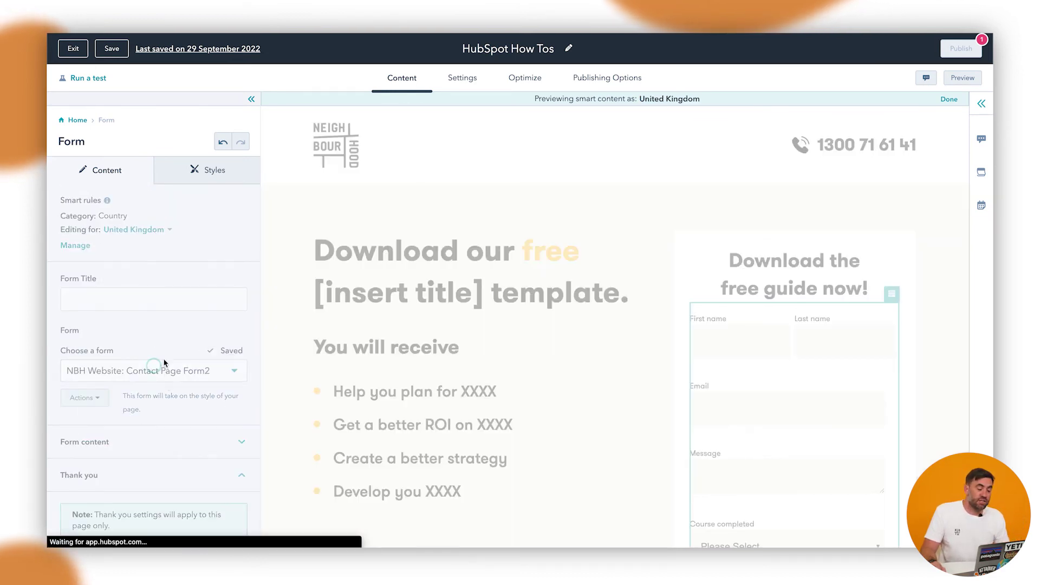
scroll(165, 355, "down", 3)
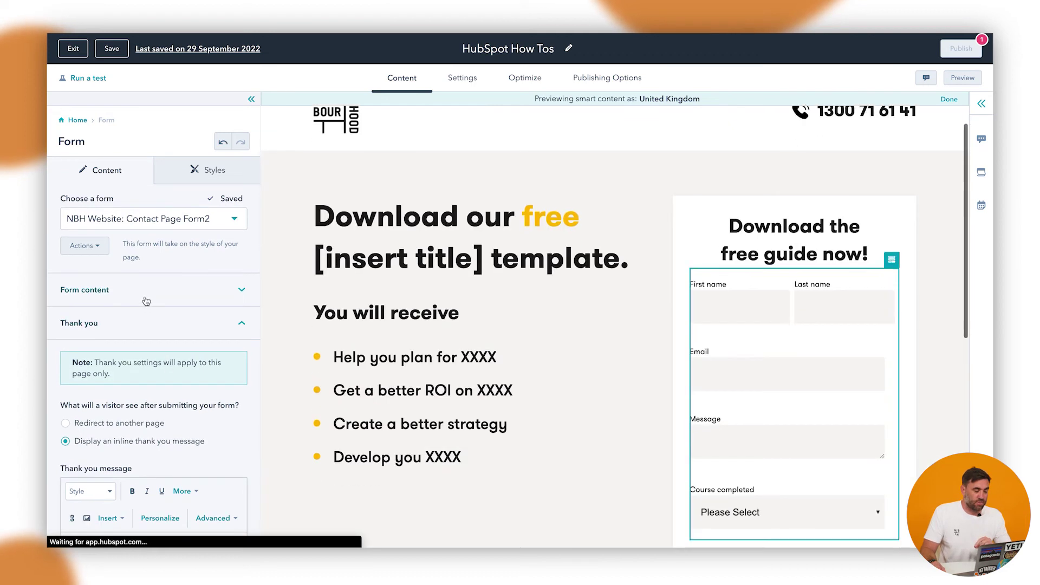
left_click(144, 299)
scroll(133, 460, "down", 1)
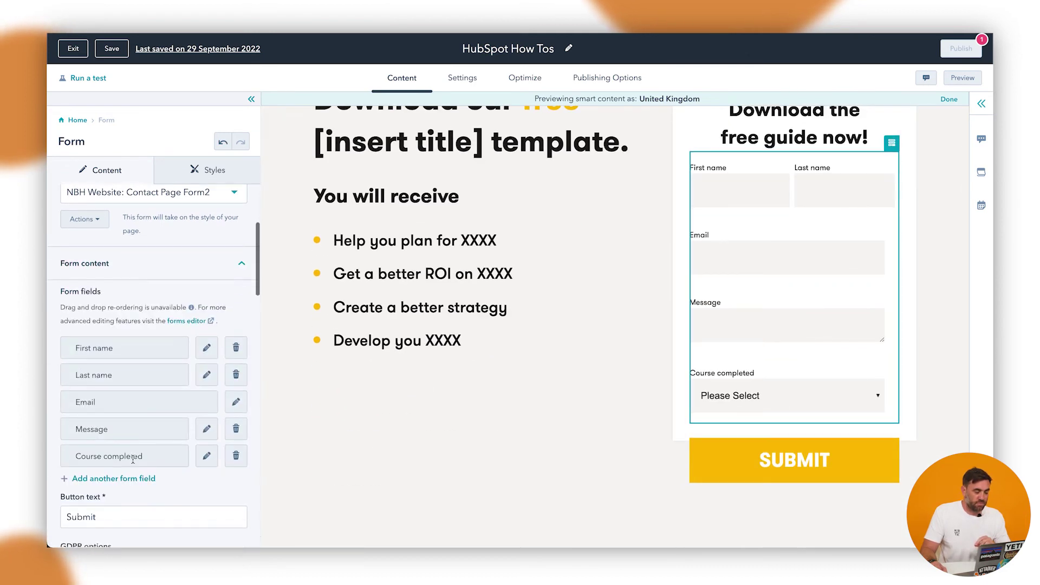
left_click(127, 479)
left_click(145, 484)
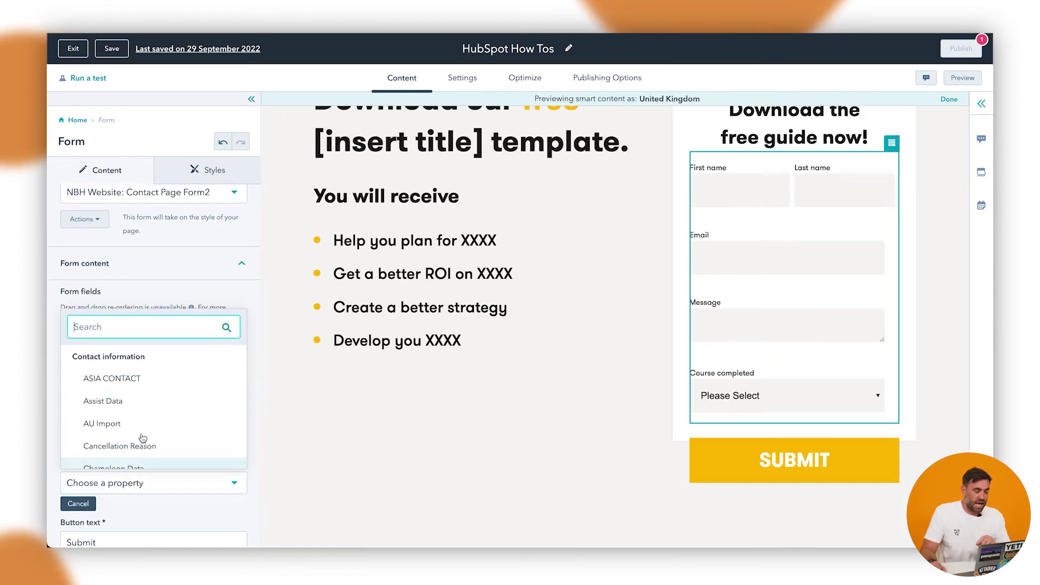
left_click(114, 385)
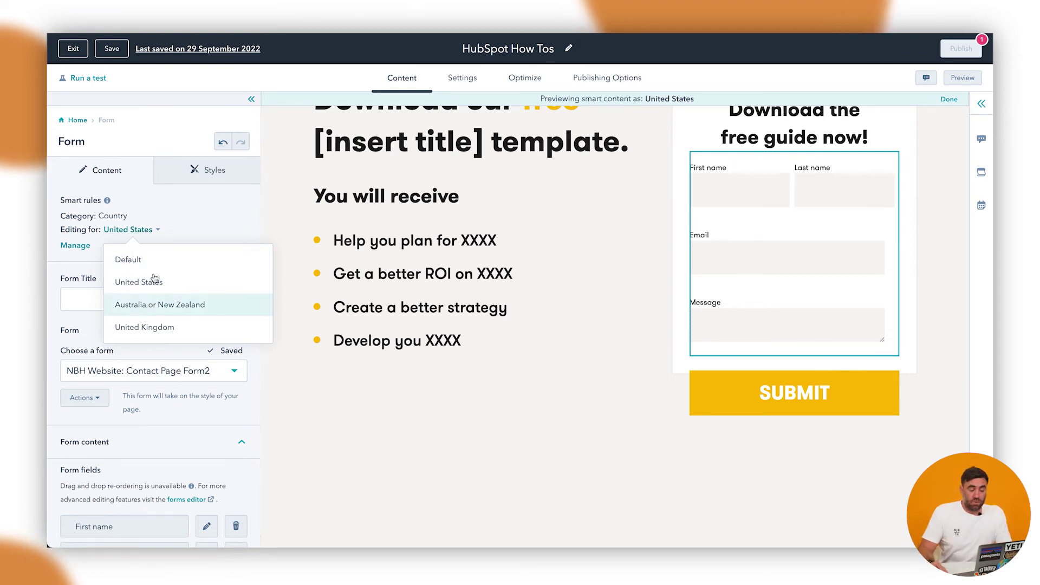
Delete all three country rules and base the smart content on Contact lifecycle stage instead.
left_click(376, 131)
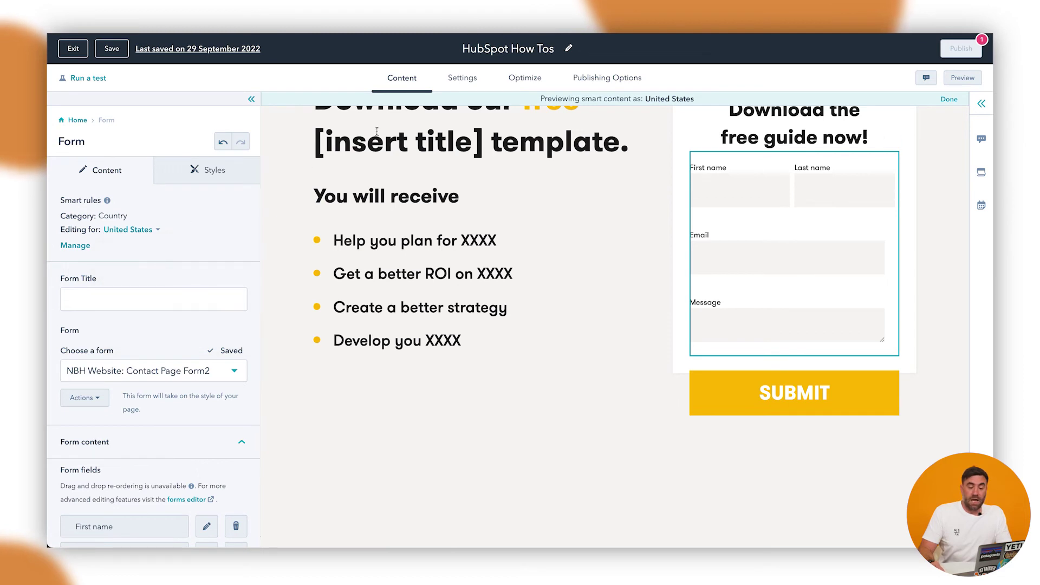
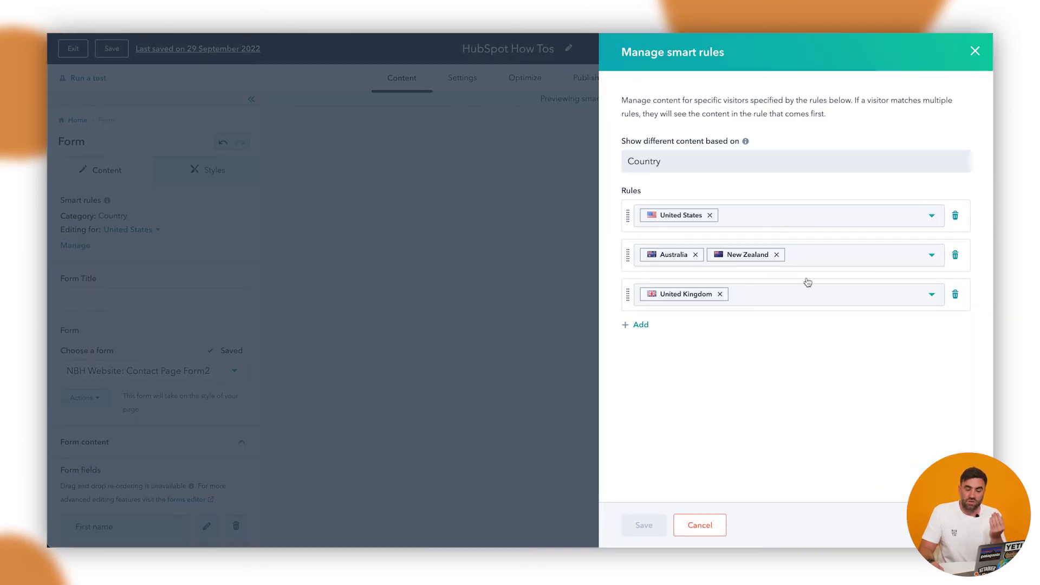
left_click(955, 294)
left_click(955, 254)
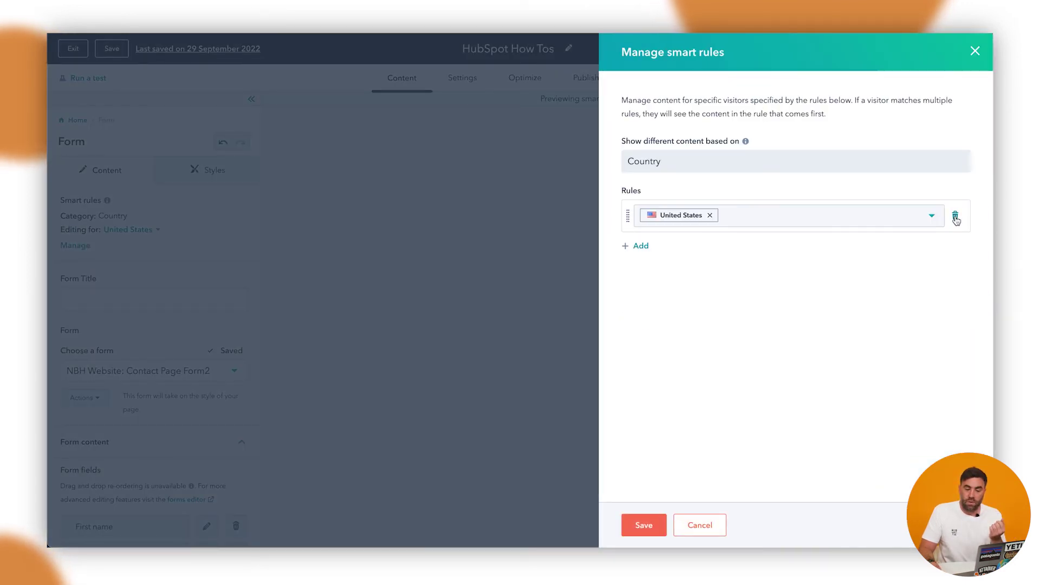
left_click(955, 215)
left_click(802, 173)
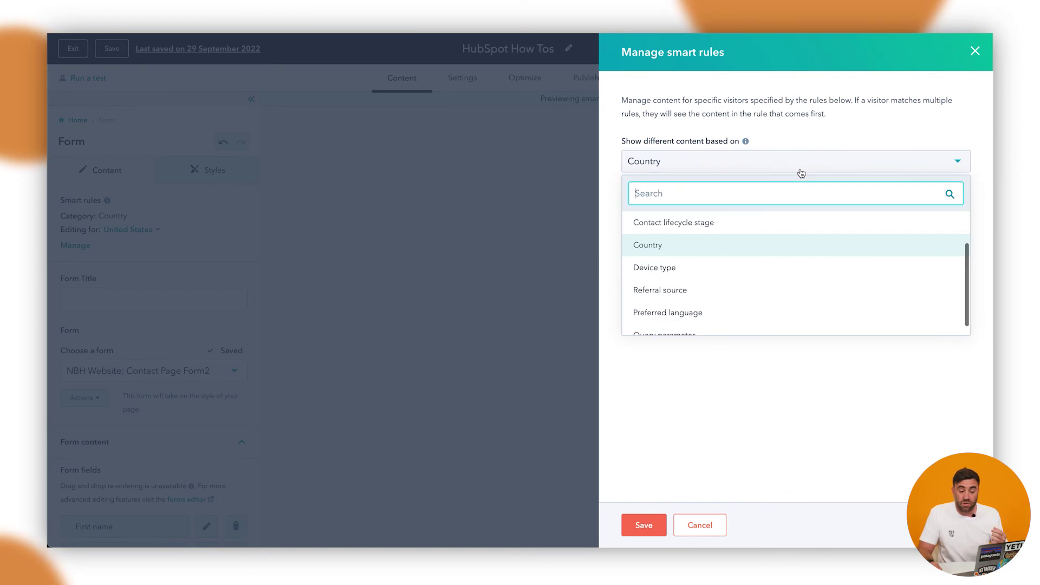
left_click(717, 222)
Add a rule for the Customer lifecycle stage and save the smart rules.
left_click(639, 207)
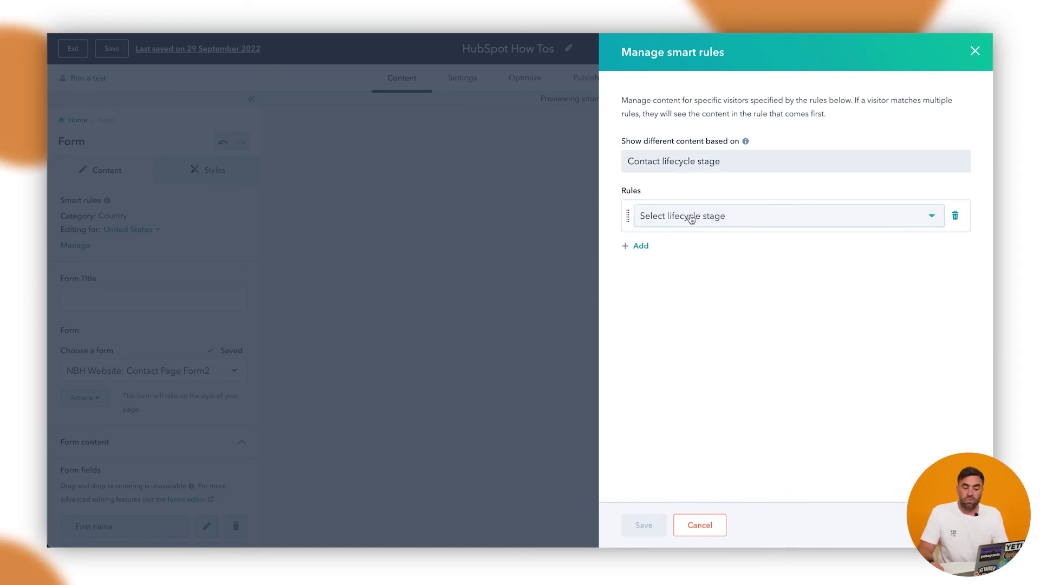
left_click(691, 217)
scroll(707, 365, "down", 1)
left_click(695, 365)
left_click(647, 522)
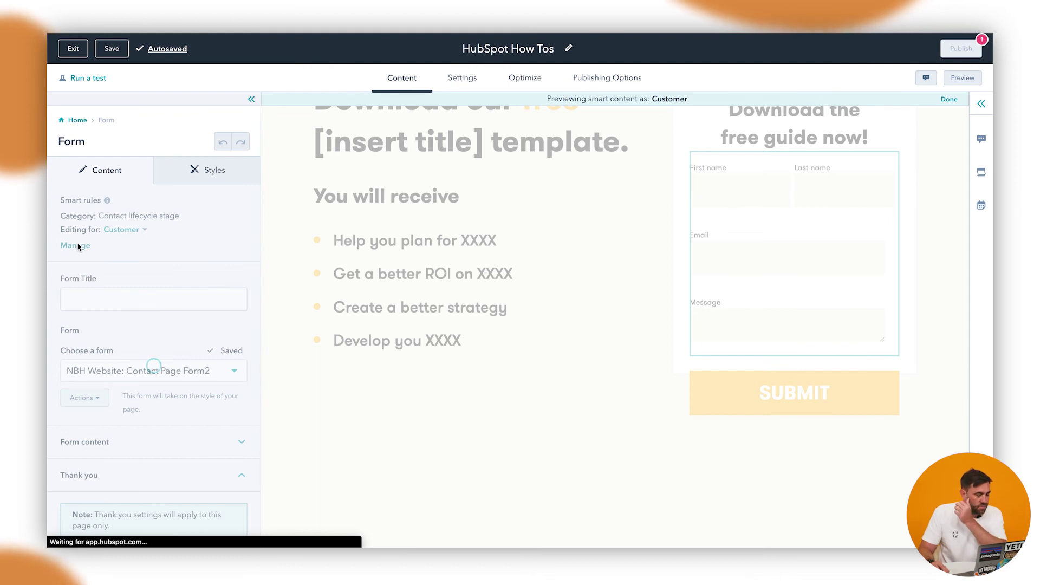
Add a second lifecycle stage rule covering Subscriber, Lead, Marketing Qualified Lead and Sales Qualified Lead.
left_click(76, 246)
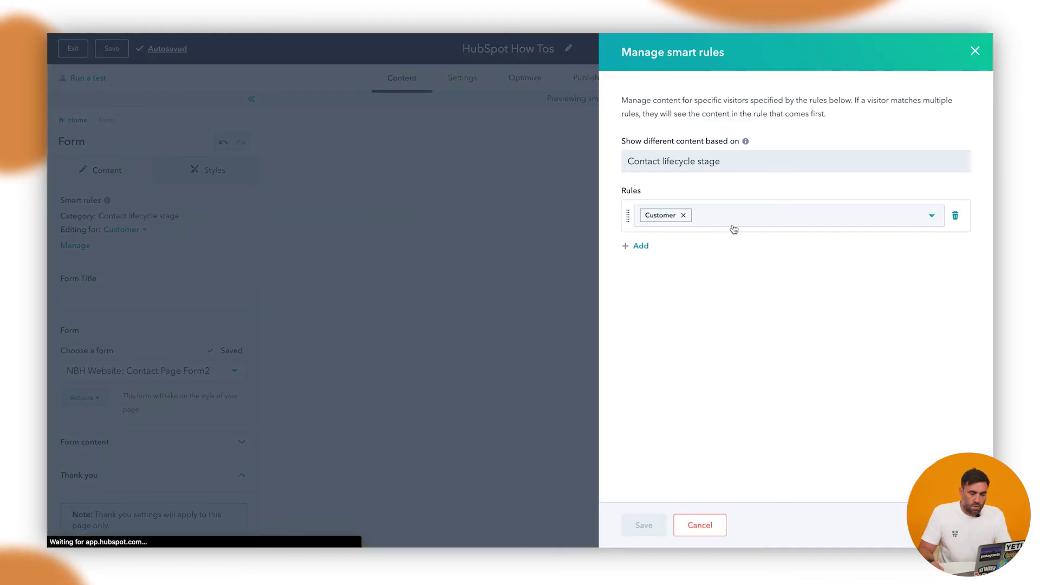
left_click(641, 247)
left_click(688, 255)
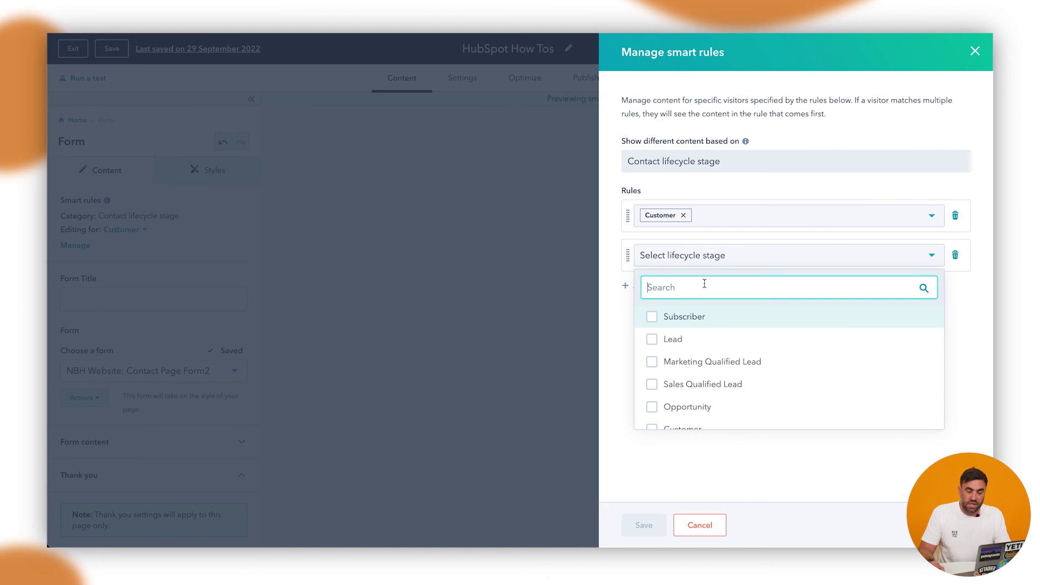
left_click(689, 319)
left_click(674, 340)
left_click(674, 362)
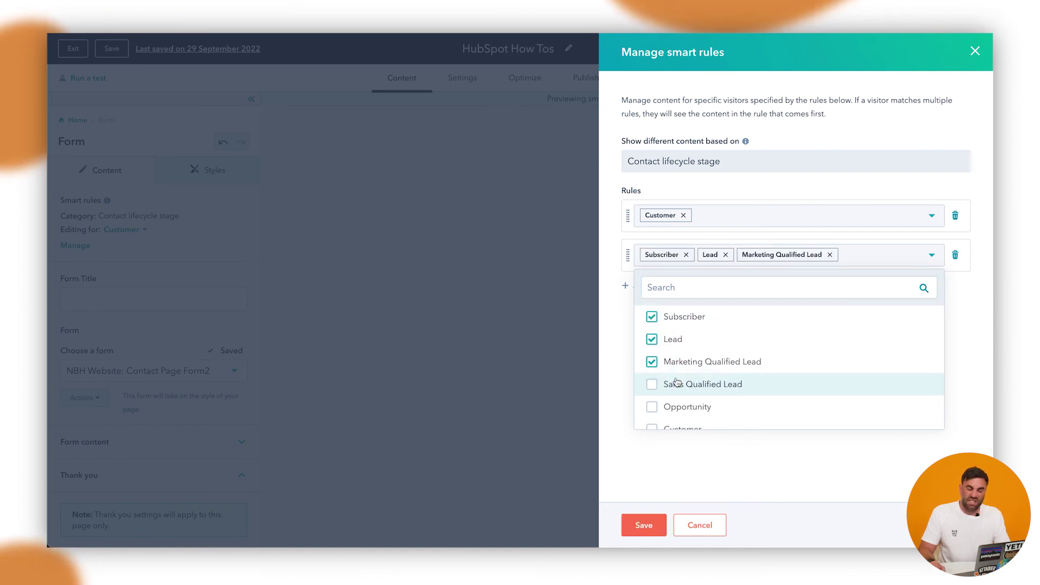
left_click(679, 385)
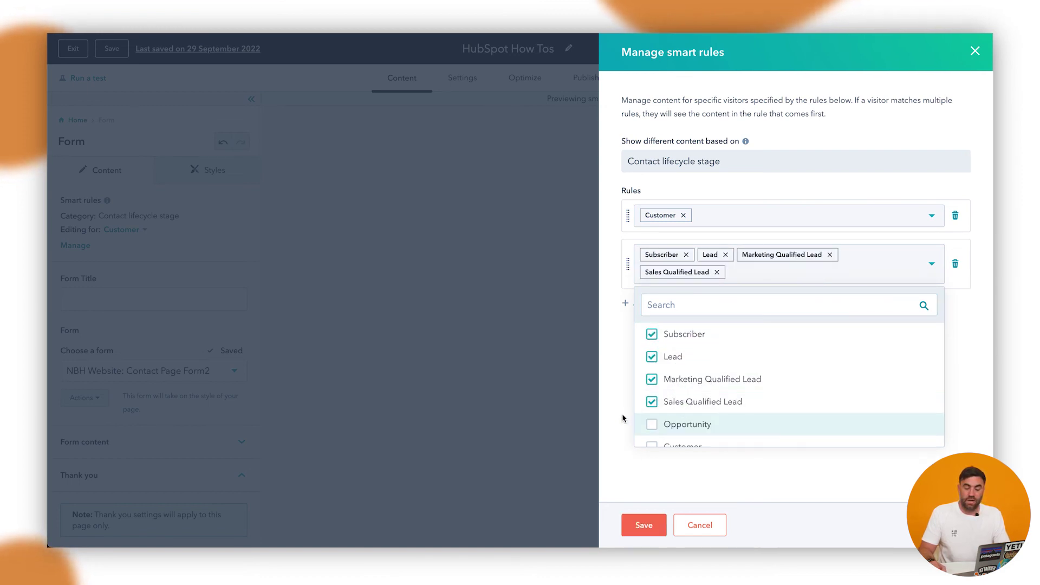
Save the lifecycle stage rules and open the list of smart versions available for editing.
left_click(629, 472)
left_click(636, 527)
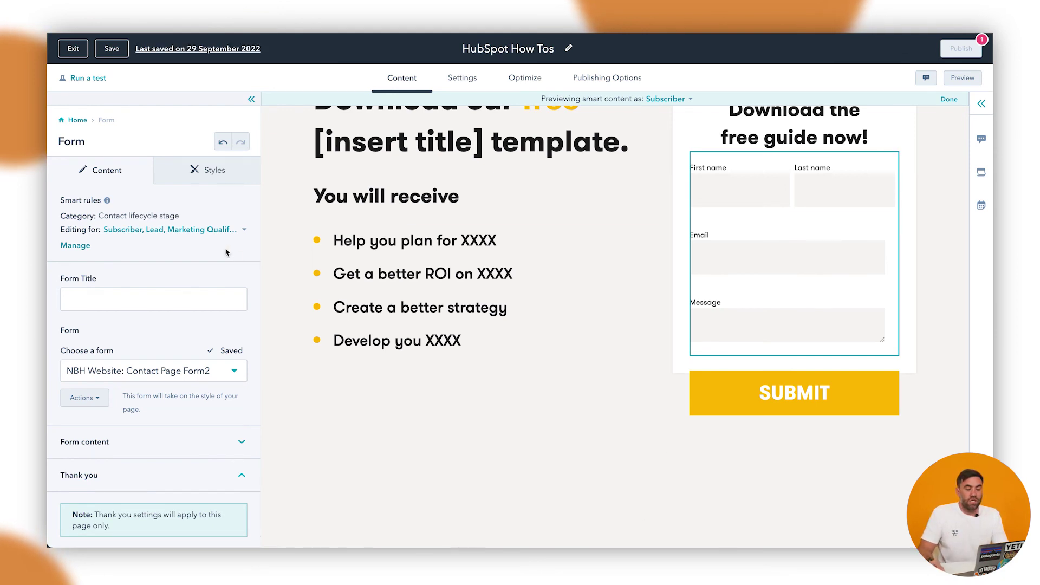
left_click(205, 230)
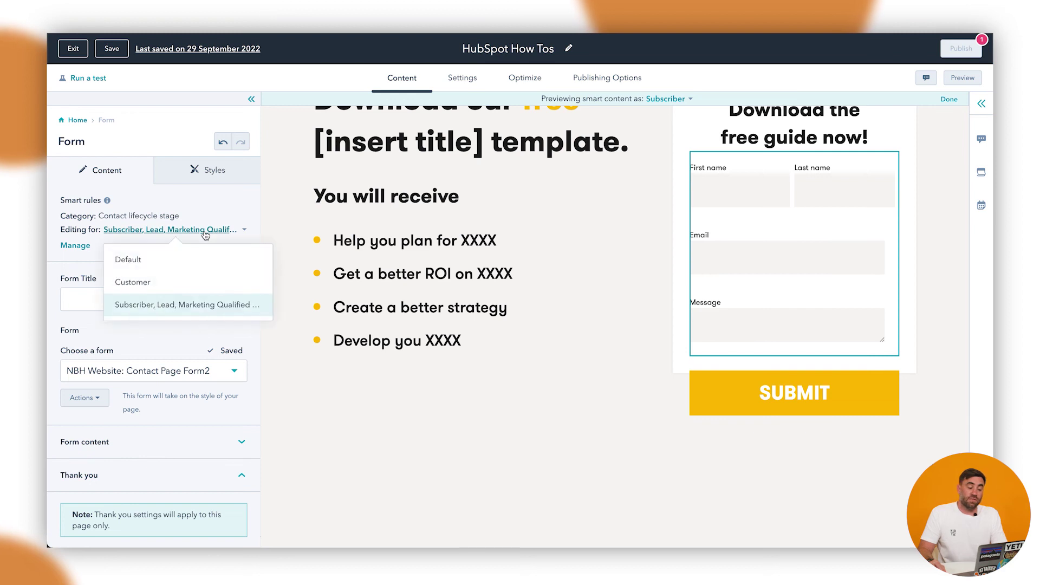